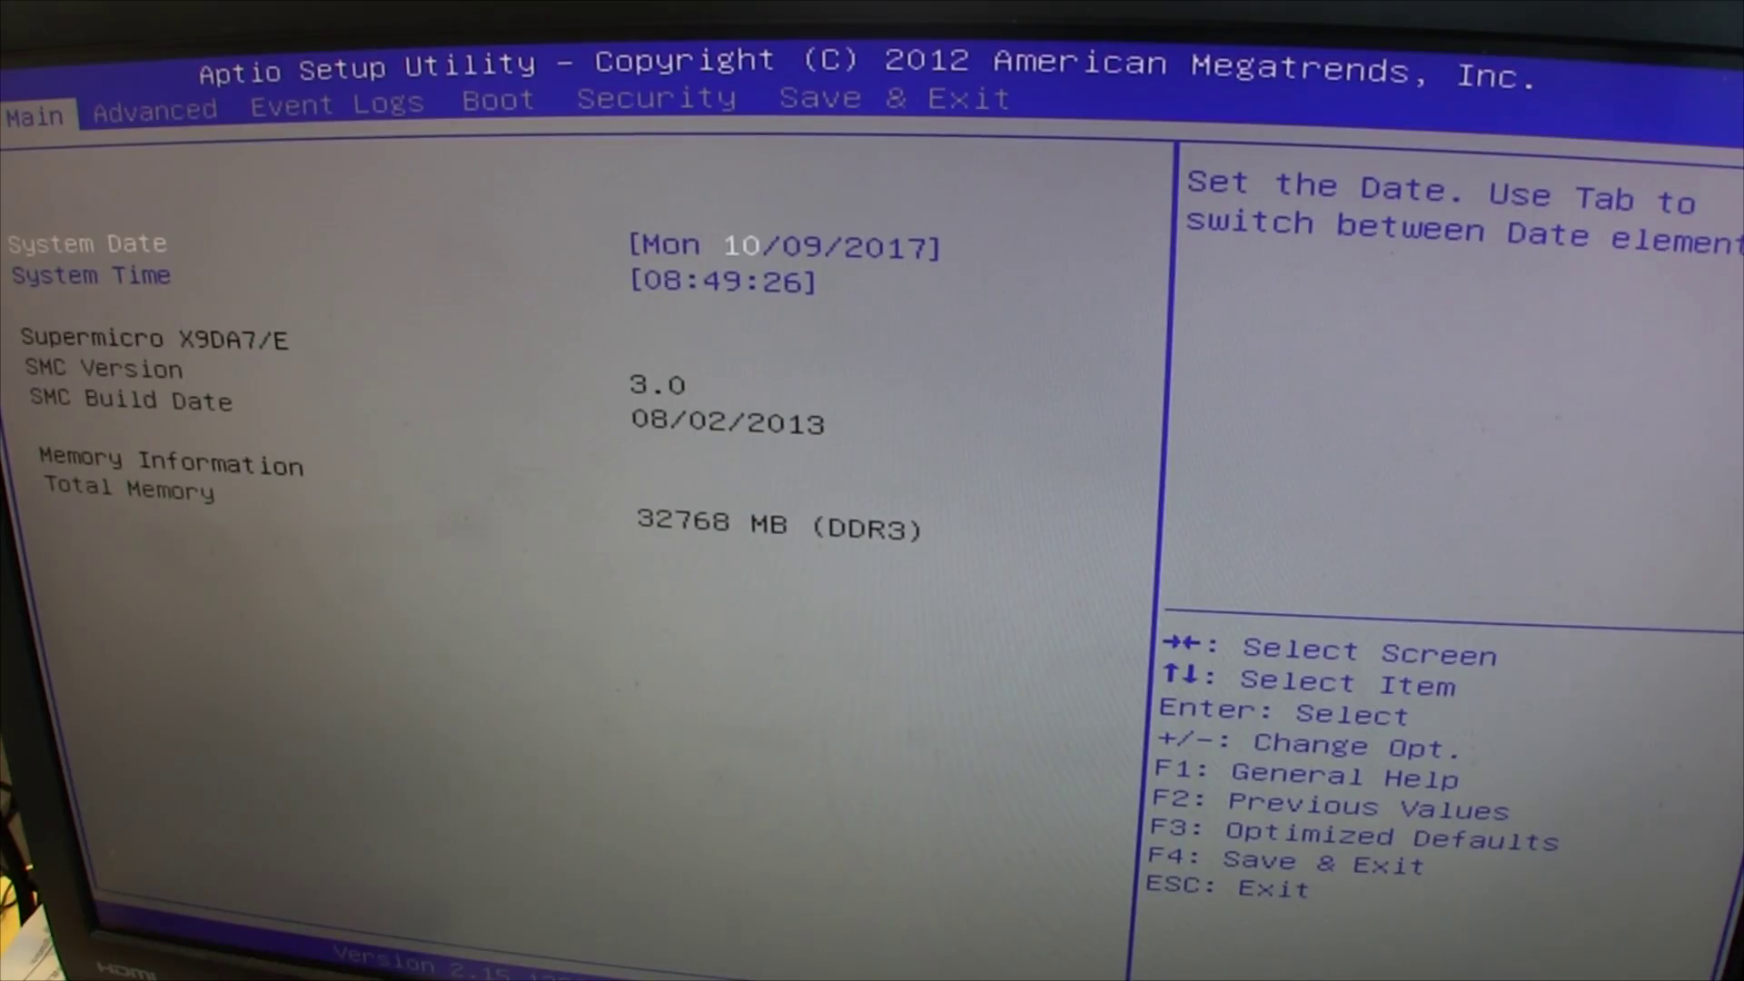
Open the Advanced tab's CPU Configuration page, confirming 2800 MHz and Hyper-threading Disabled.
key(Right)
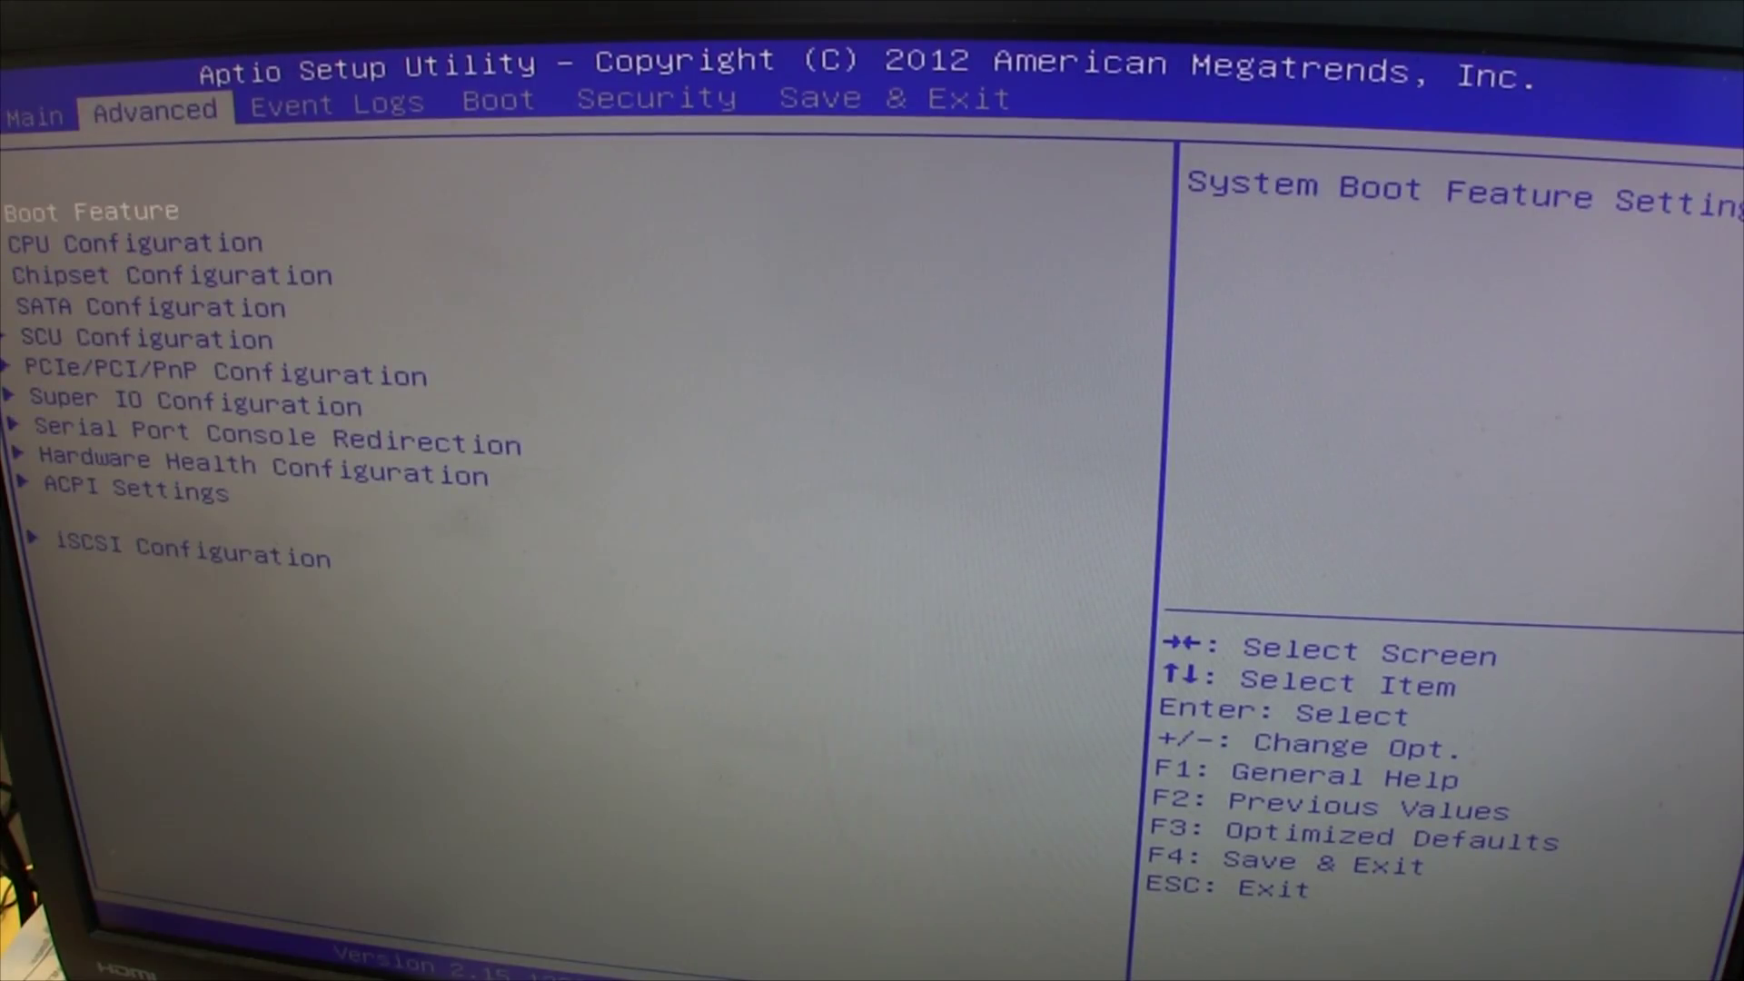
key(Down)
key(Return)
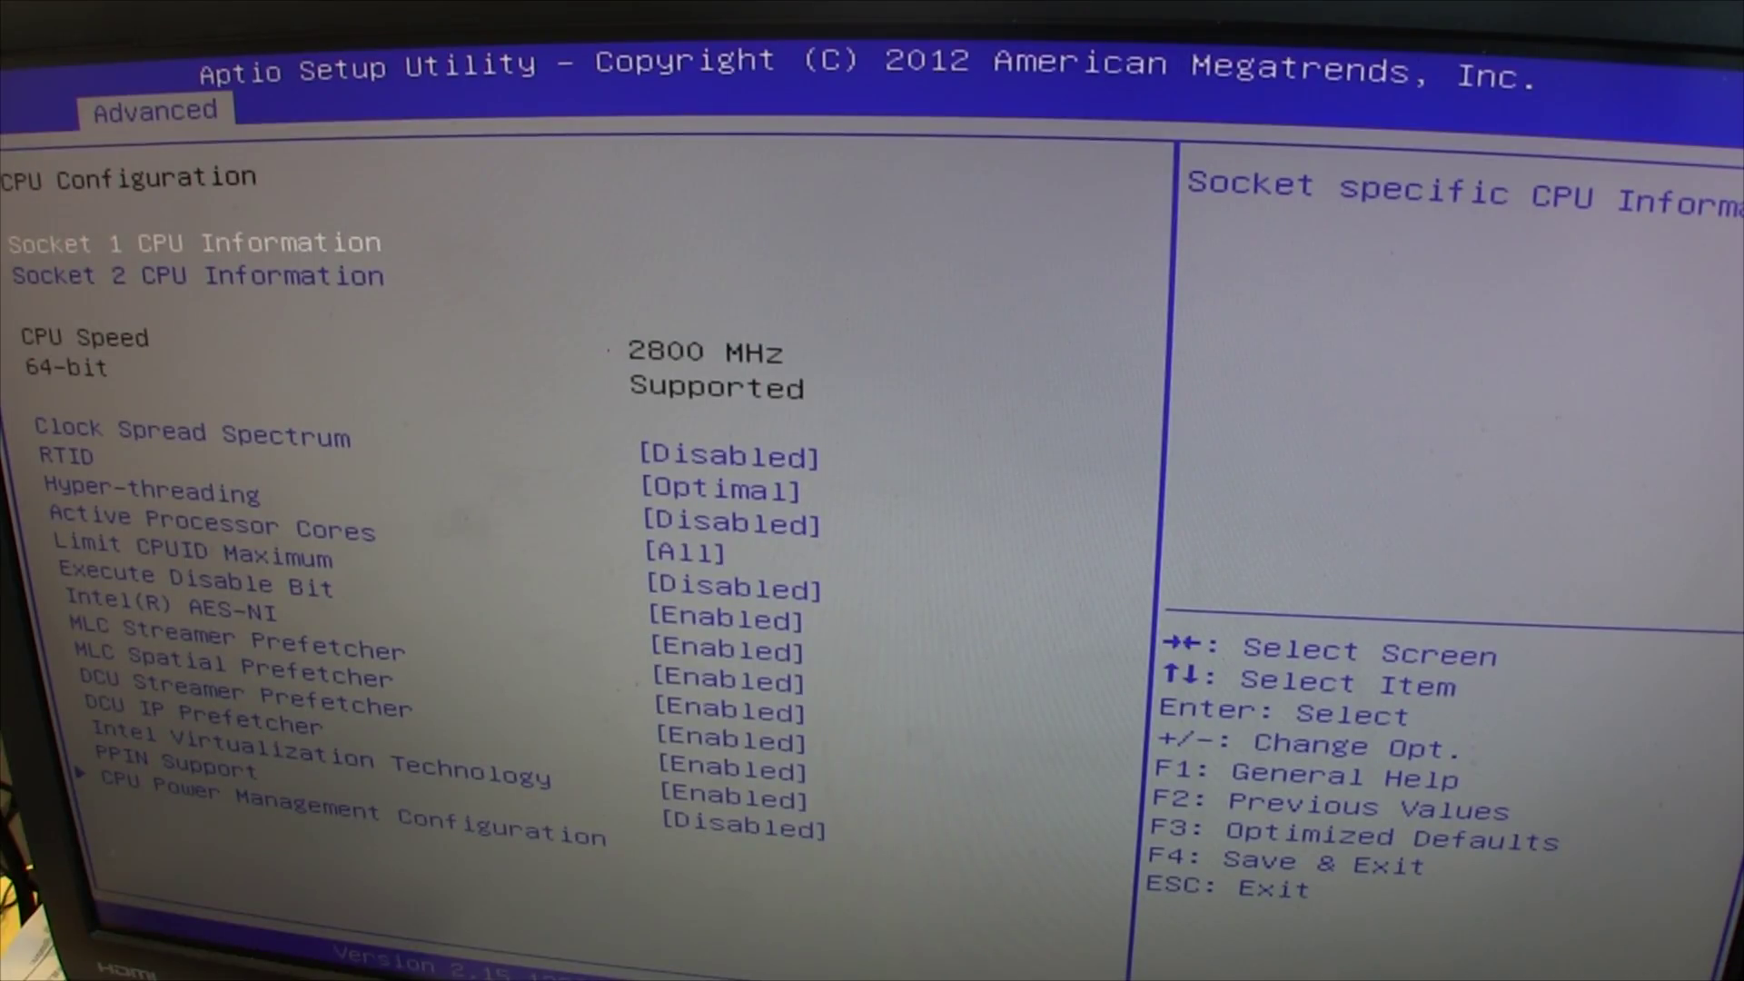
key(Down)
key(Down)
key(Down)
key(Down)
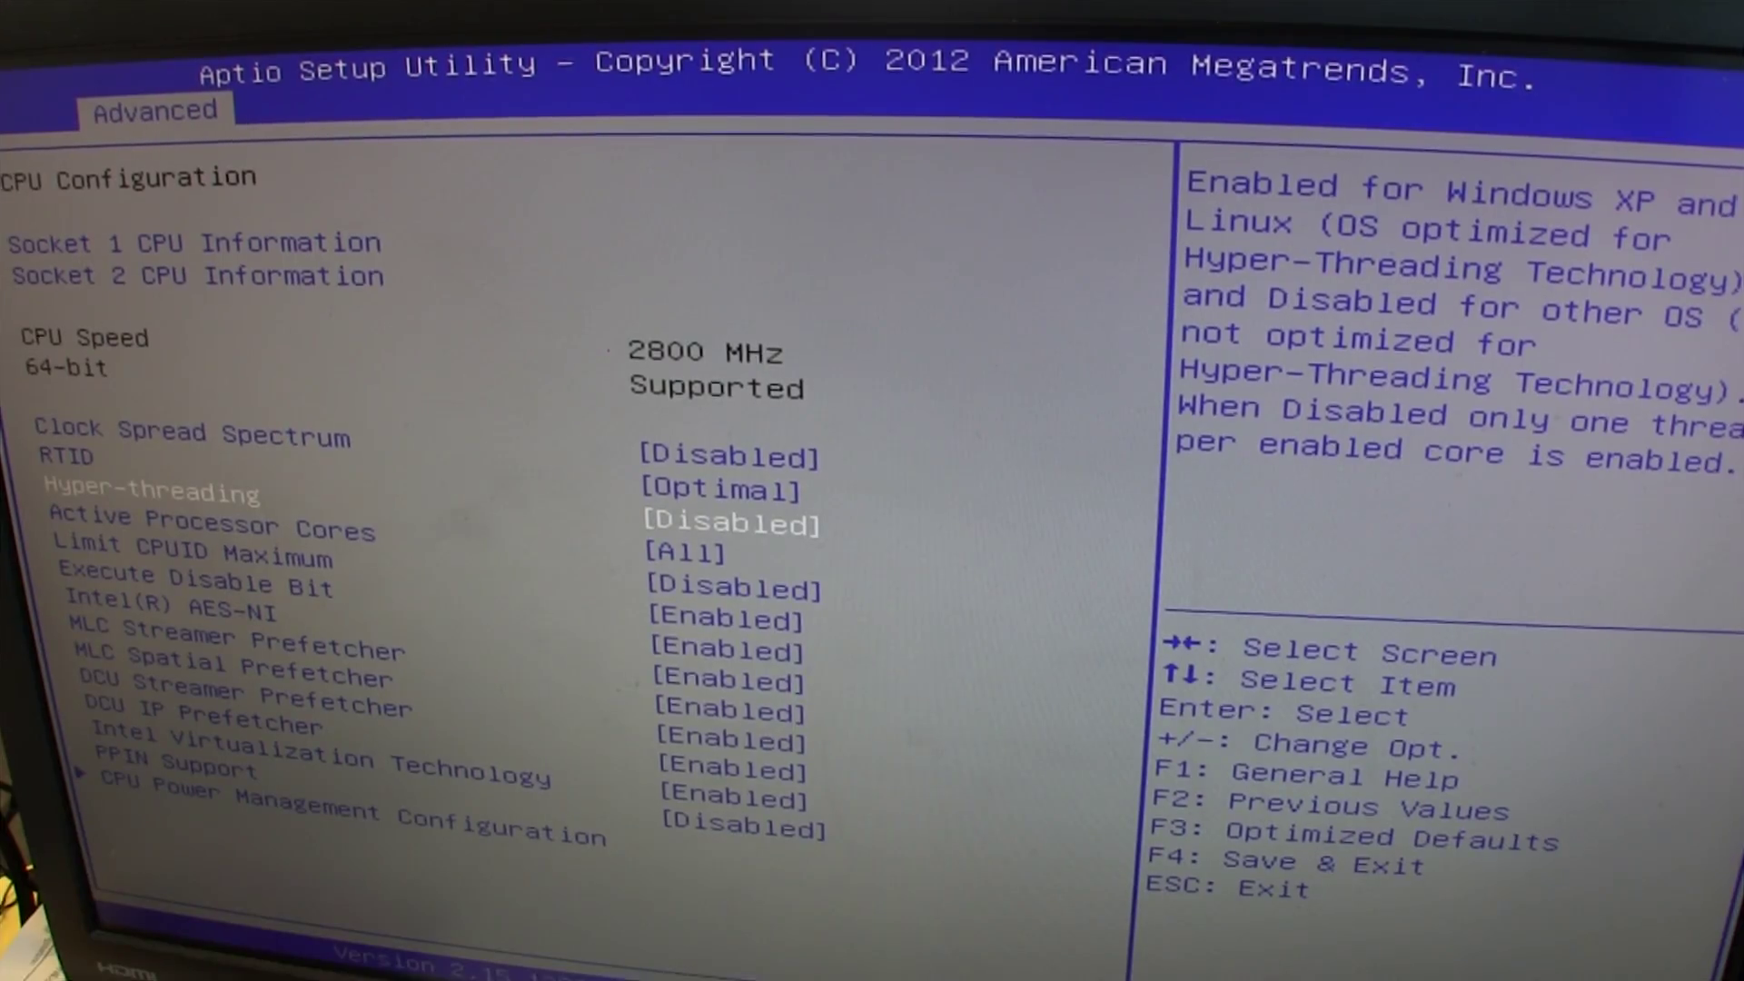
In CPU Power Management Configuration, keep Energy Performance set to Performance.
key(Down)
key(Down)
key(Down)
key(Down)
key(Down)
key(Down)
key(Down)
key(Down)
key(Down)
key(Down)
key(Down)
key(Return)
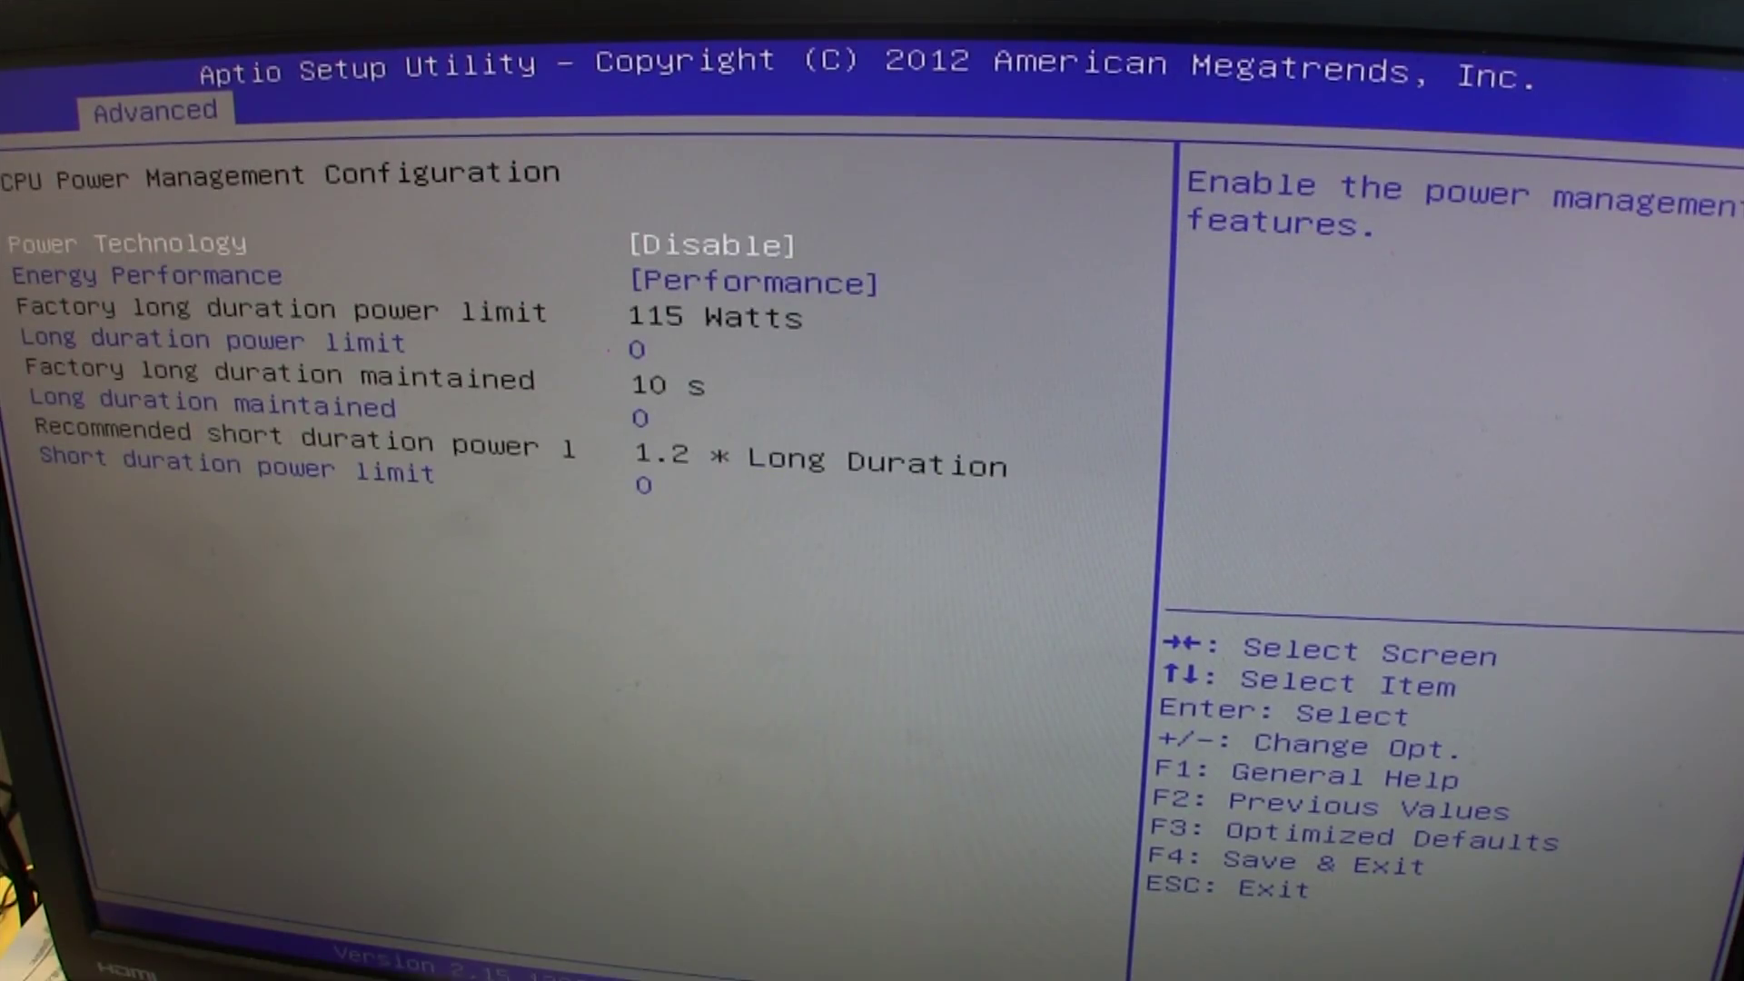
key(Down)
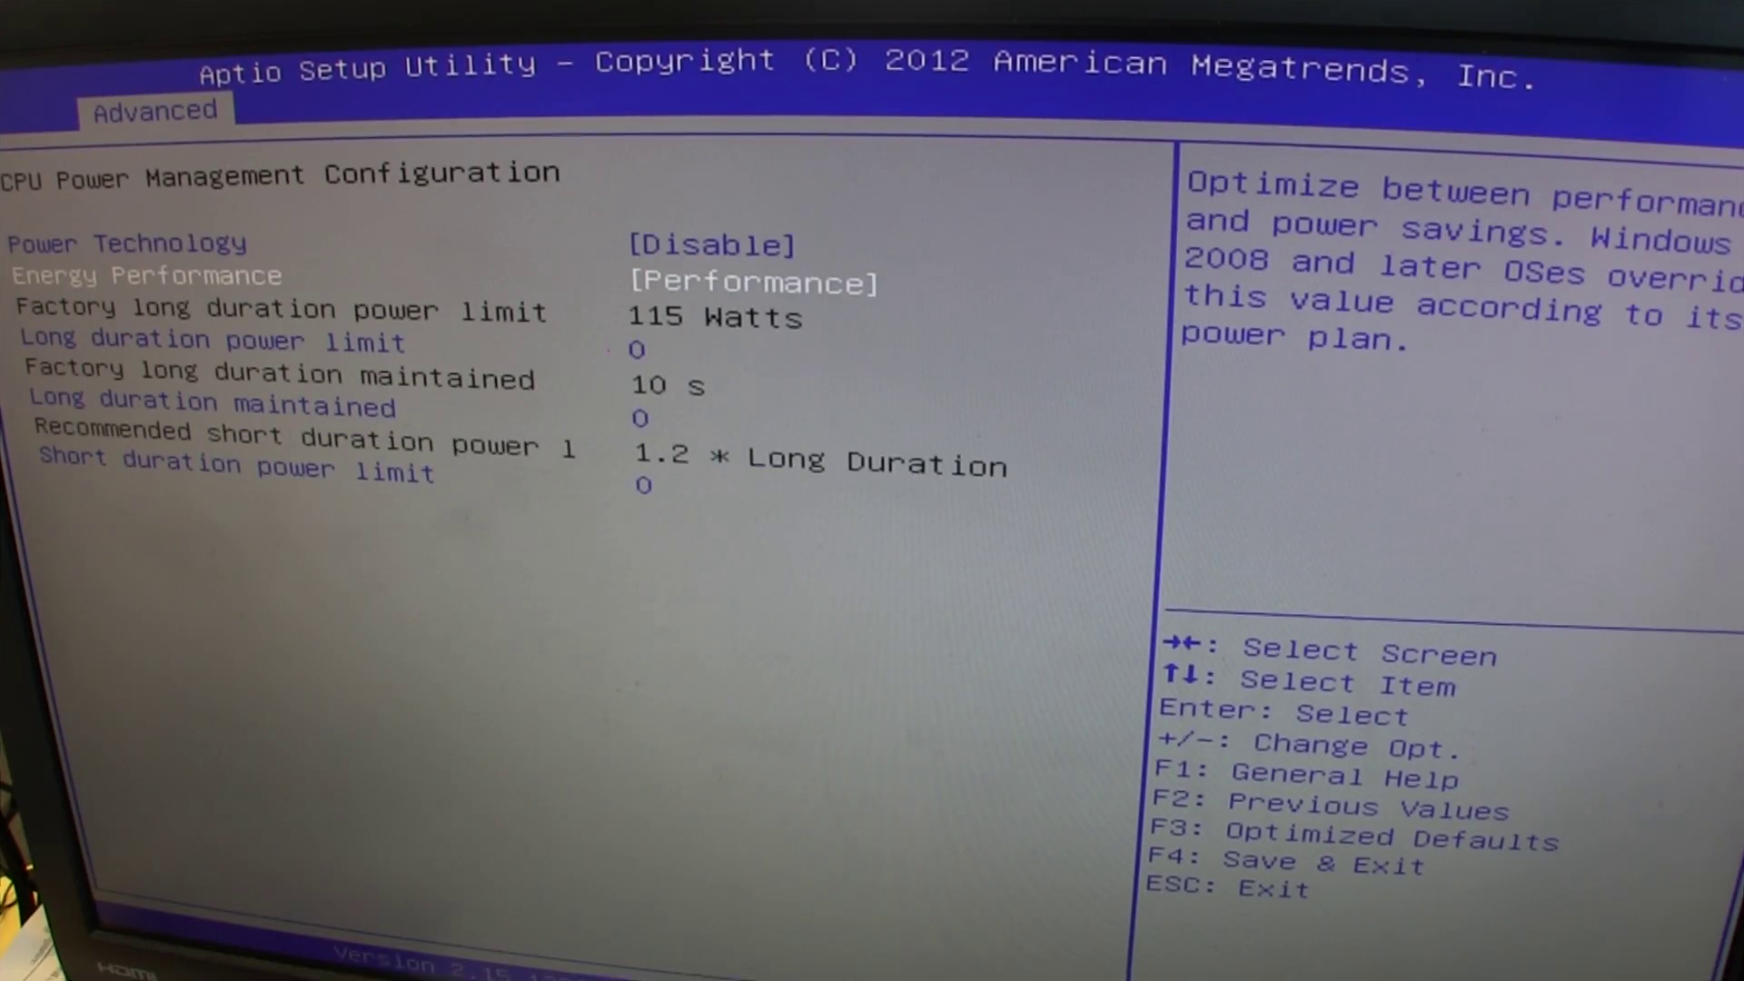
key(Return)
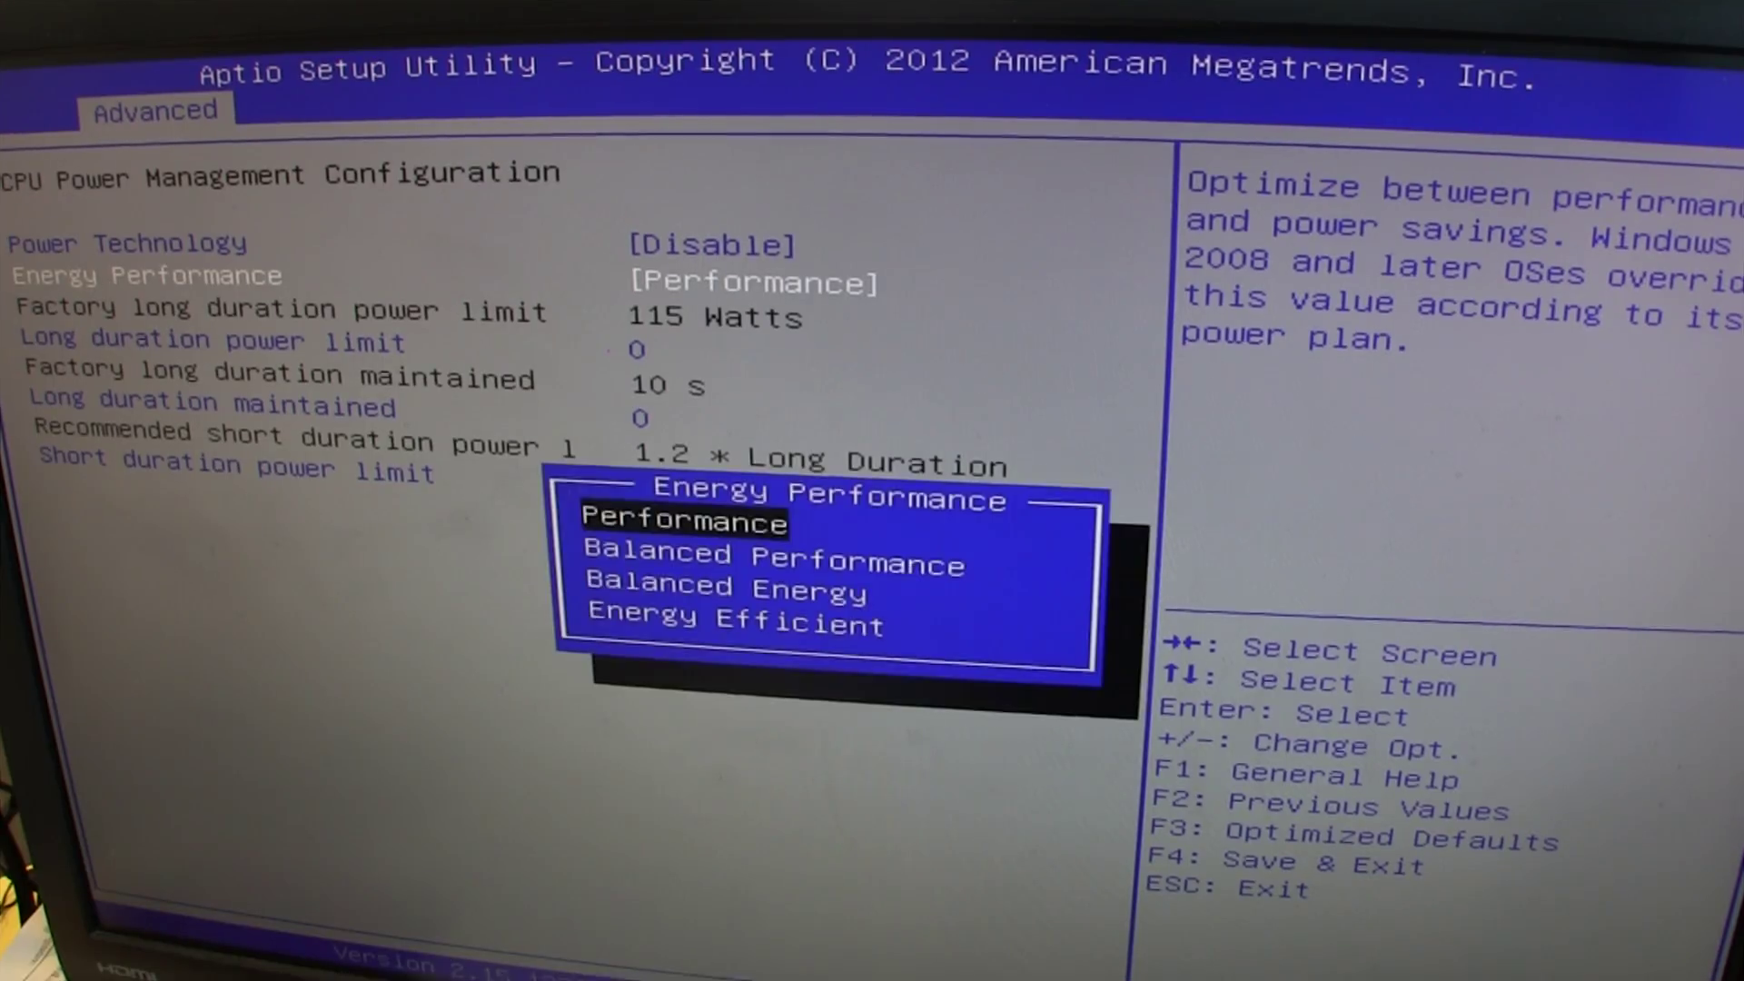
key(Down)
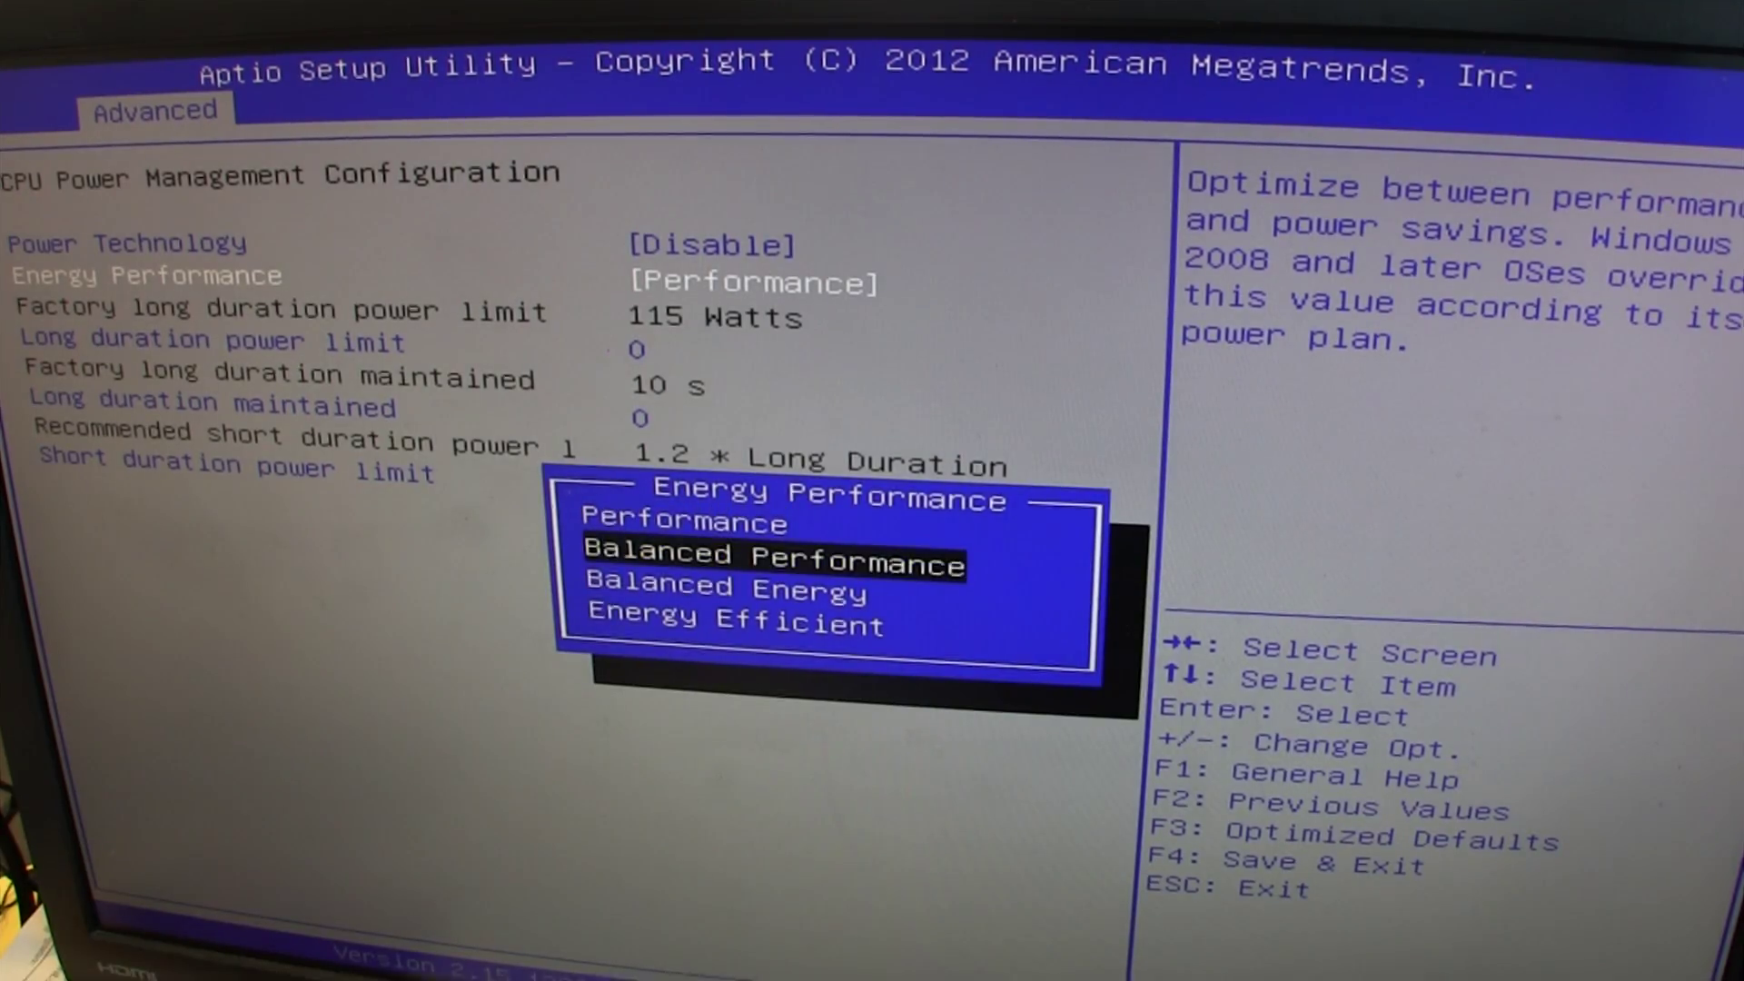
key(Up)
key(Return)
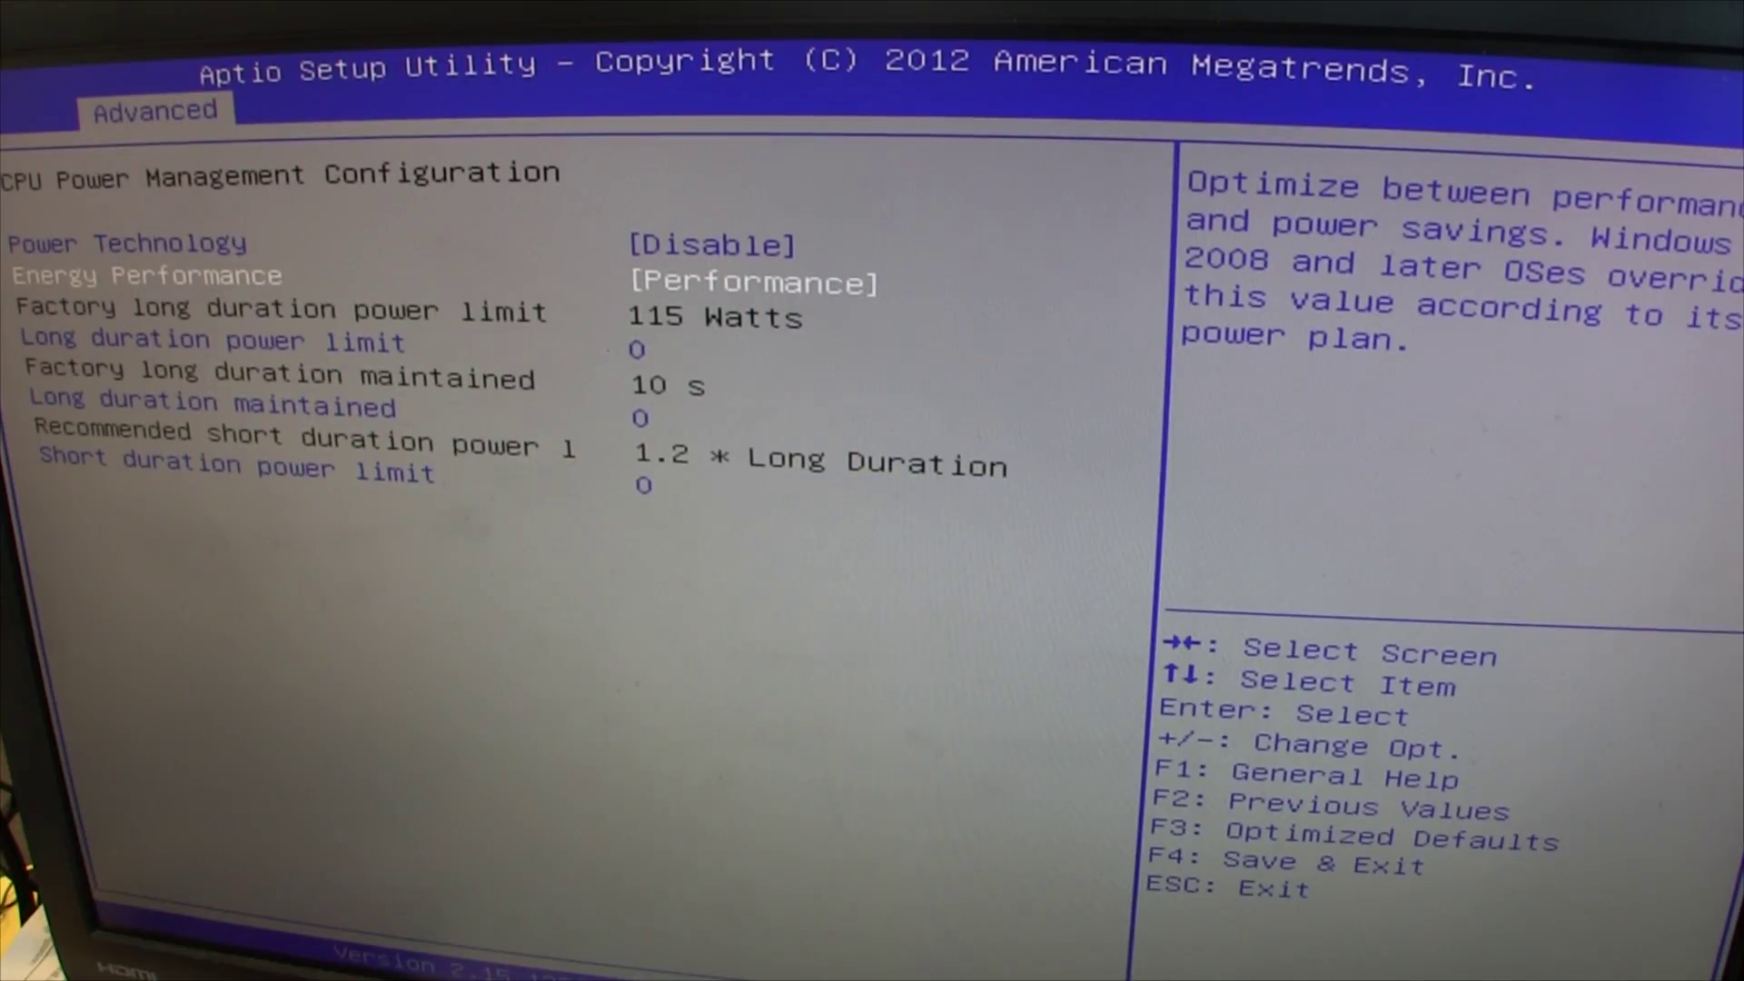
Return to CPU Configuration and open the Socket 1 CPU Information details.
key(Escape)
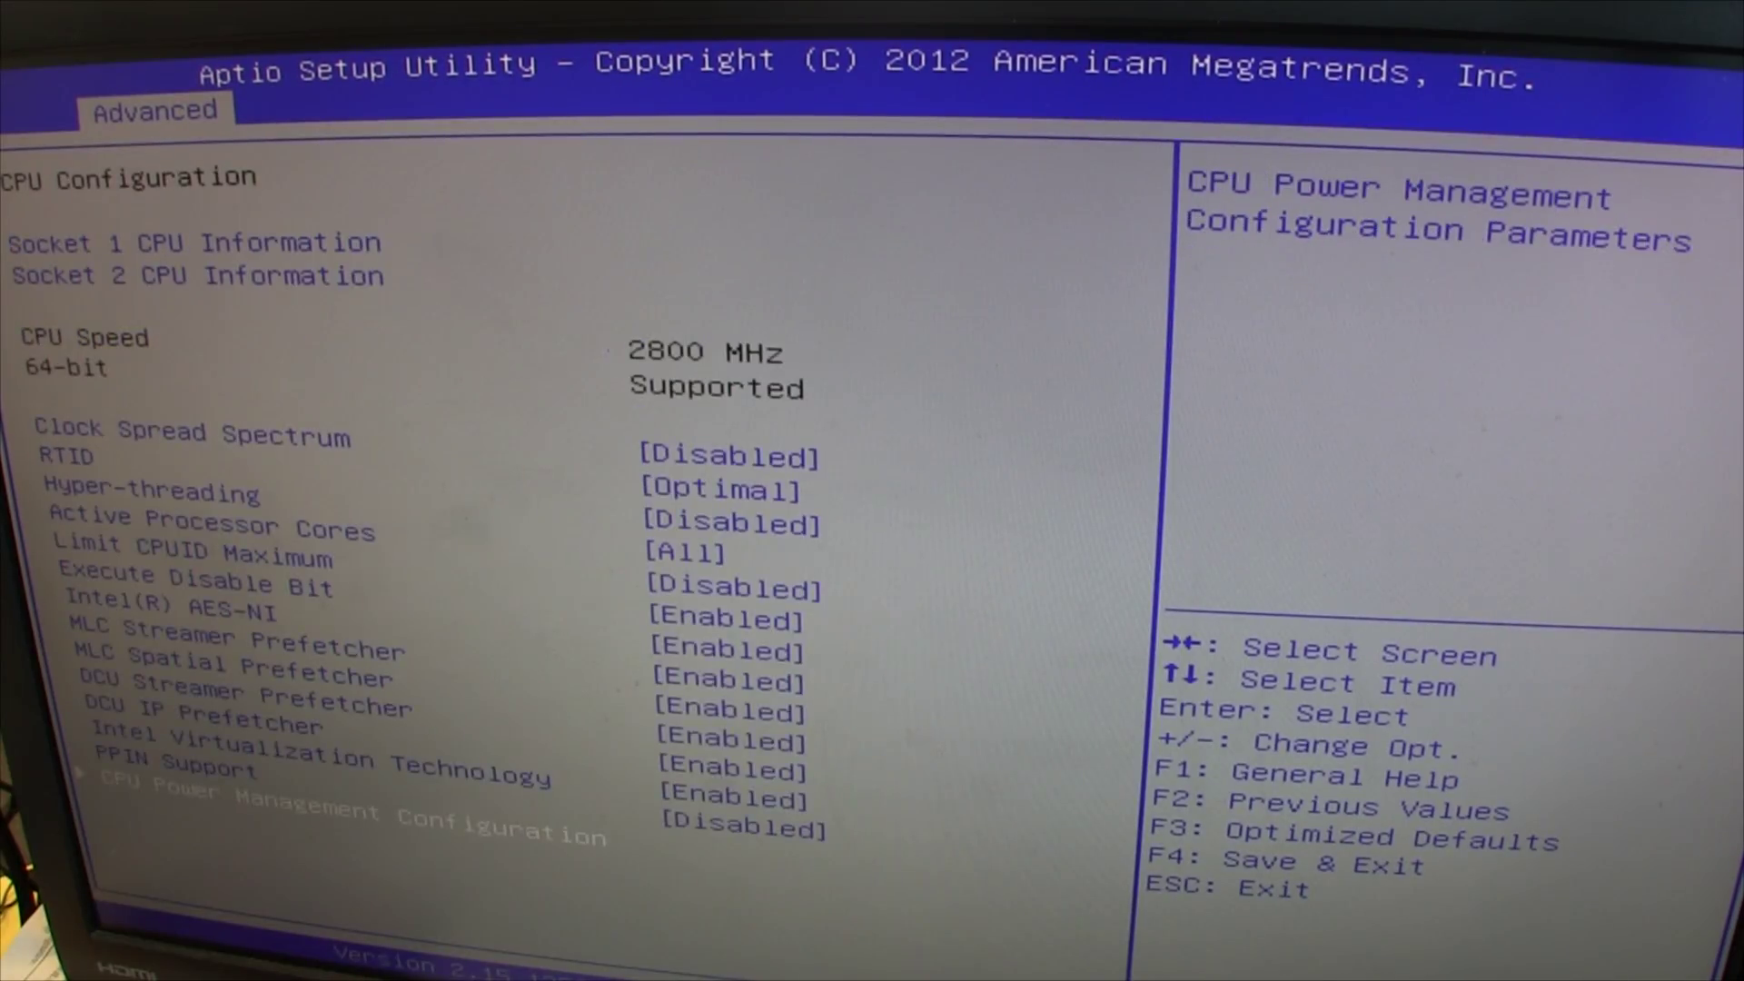
key(Up)
key(Up)
key(Up)
key(Up)
key(Up)
key(Up)
key(Up)
key(Up)
key(Up)
key(Up)
key(Up)
key(Up)
key(Up)
key(Up)
key(Up)
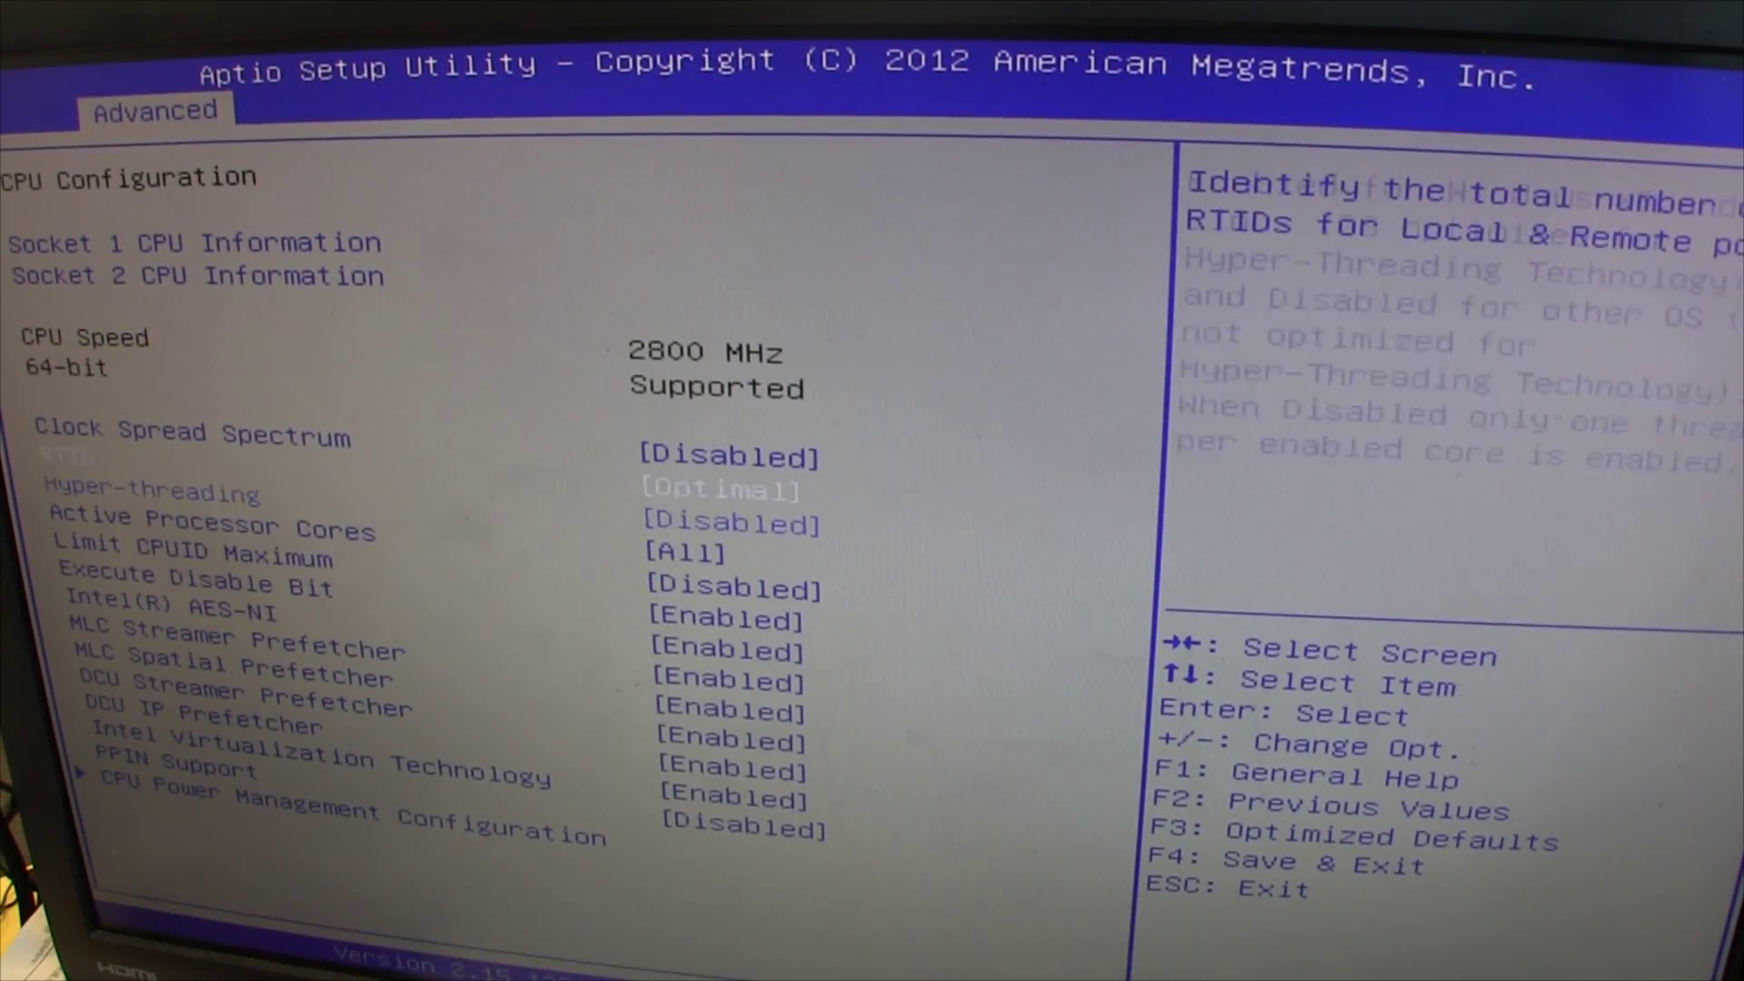
key(Return)
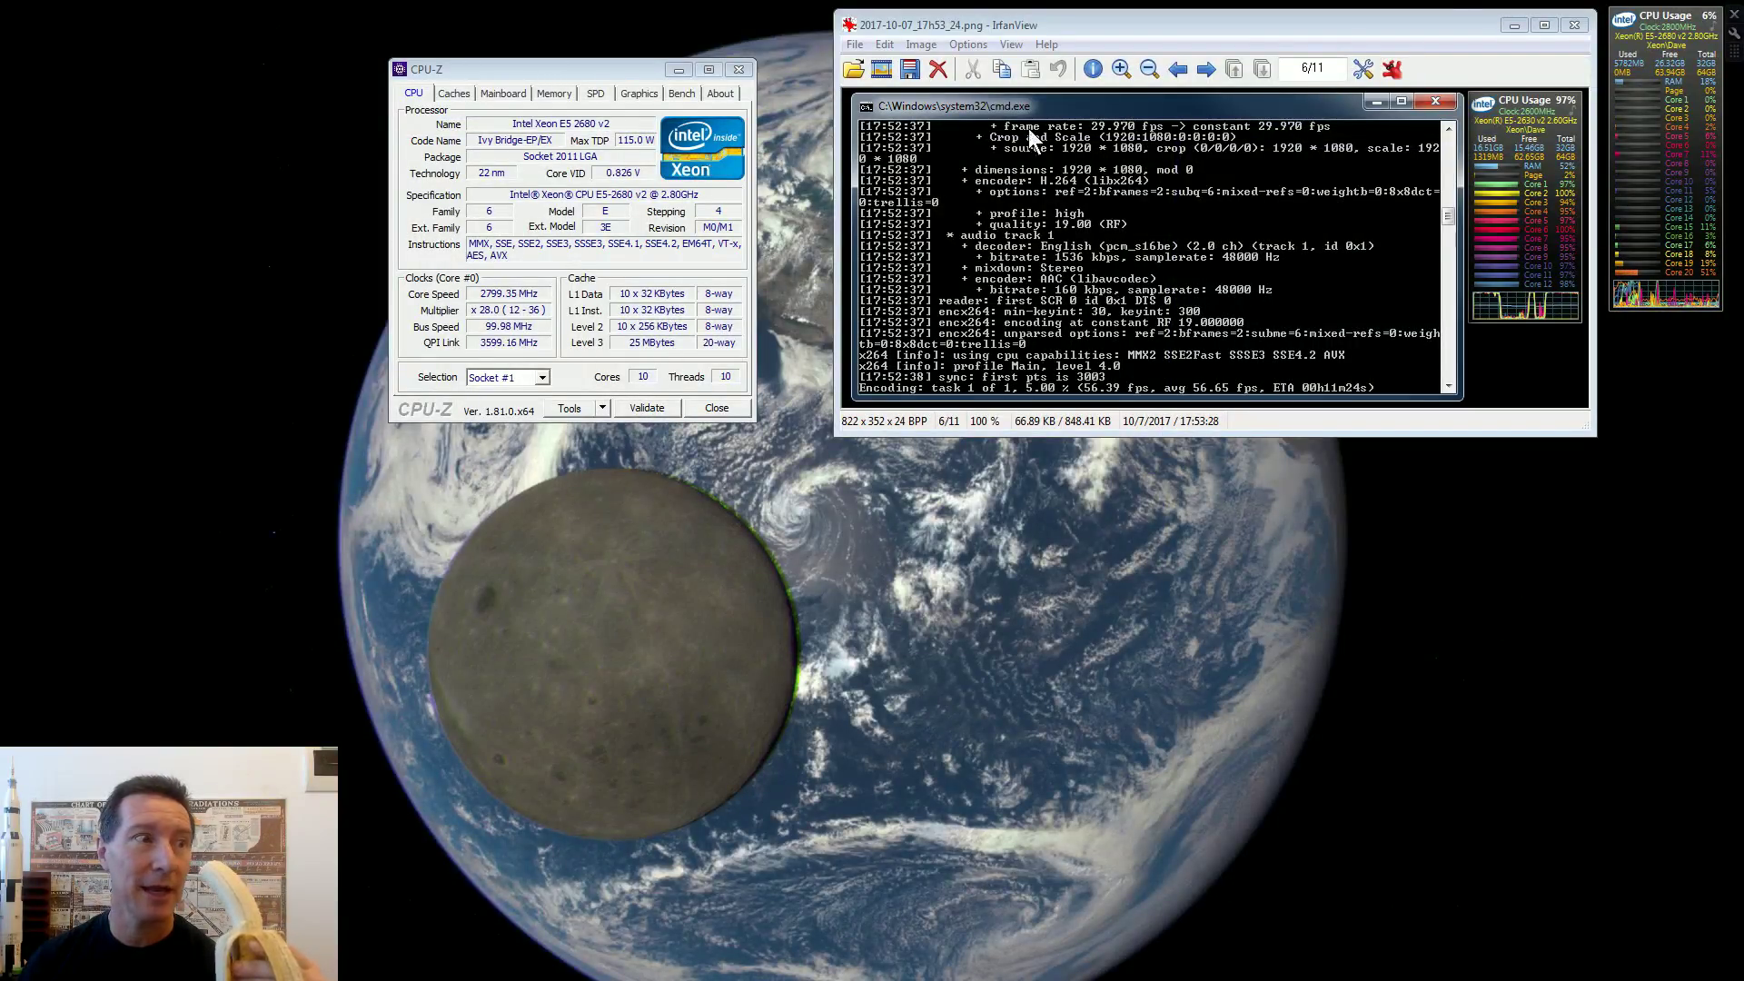
Line up the CPU-Z window showing 2799.35 MHz at x28.0 beside the IrfanView encode-log screenshot.
click(528, 66)
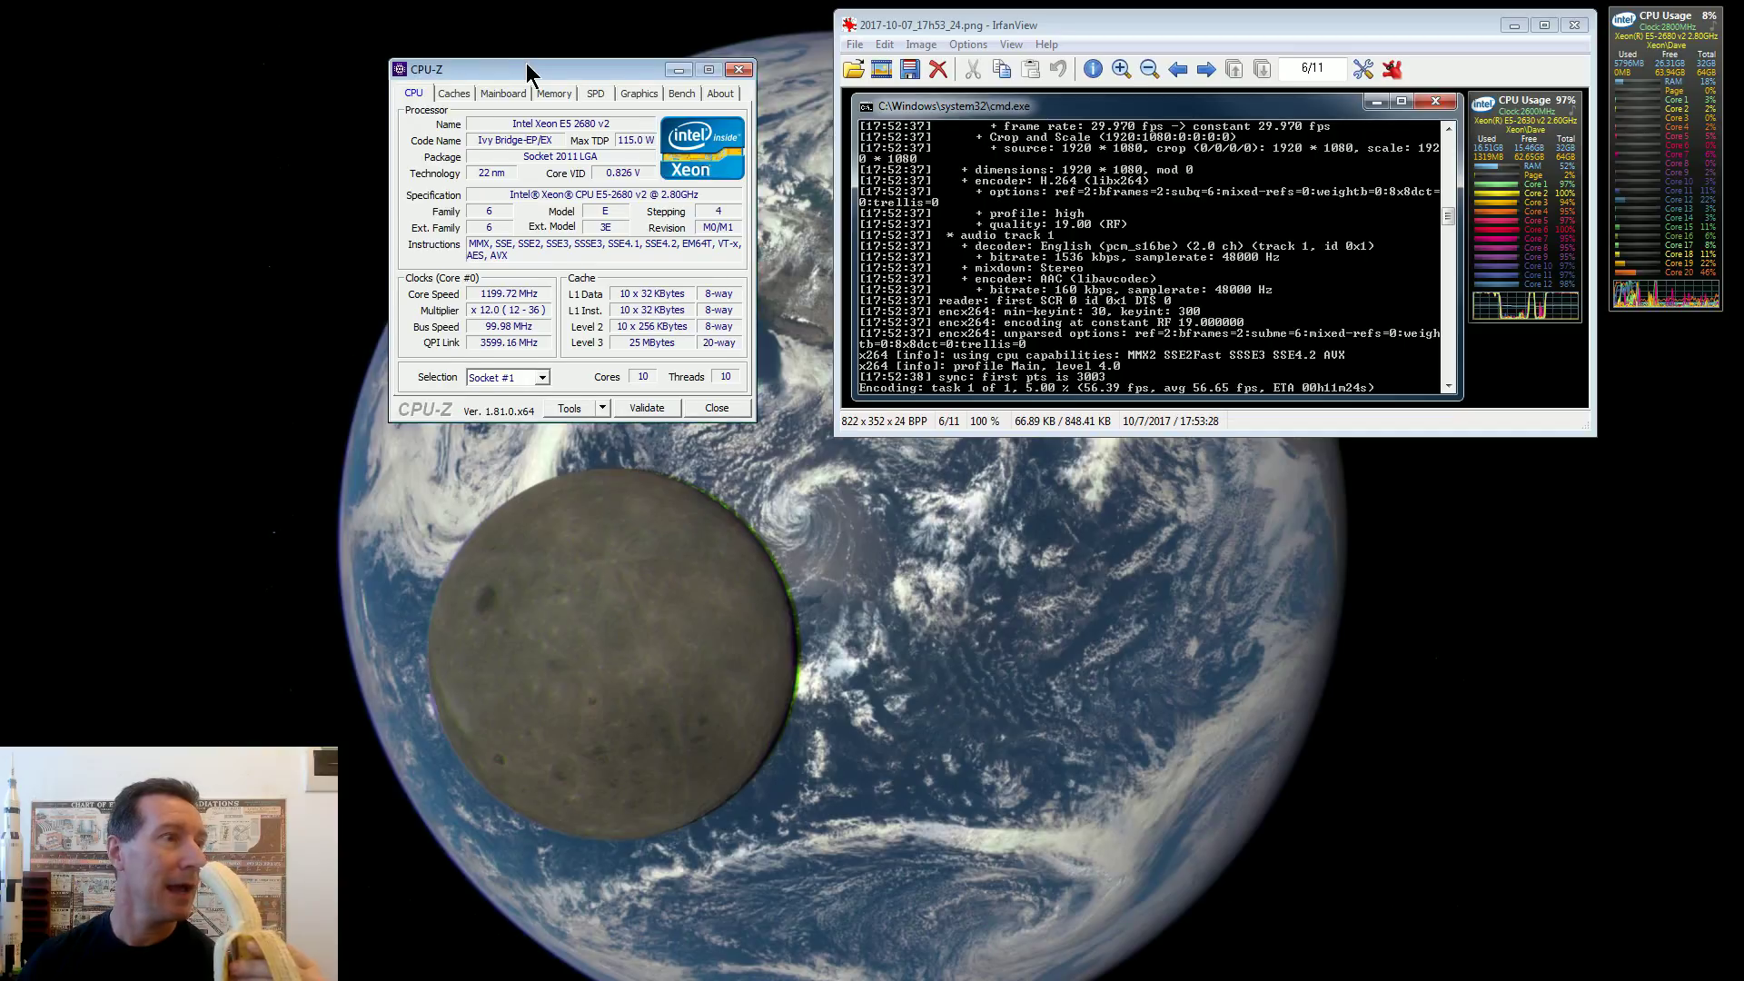
drag(528, 70, 557, 58)
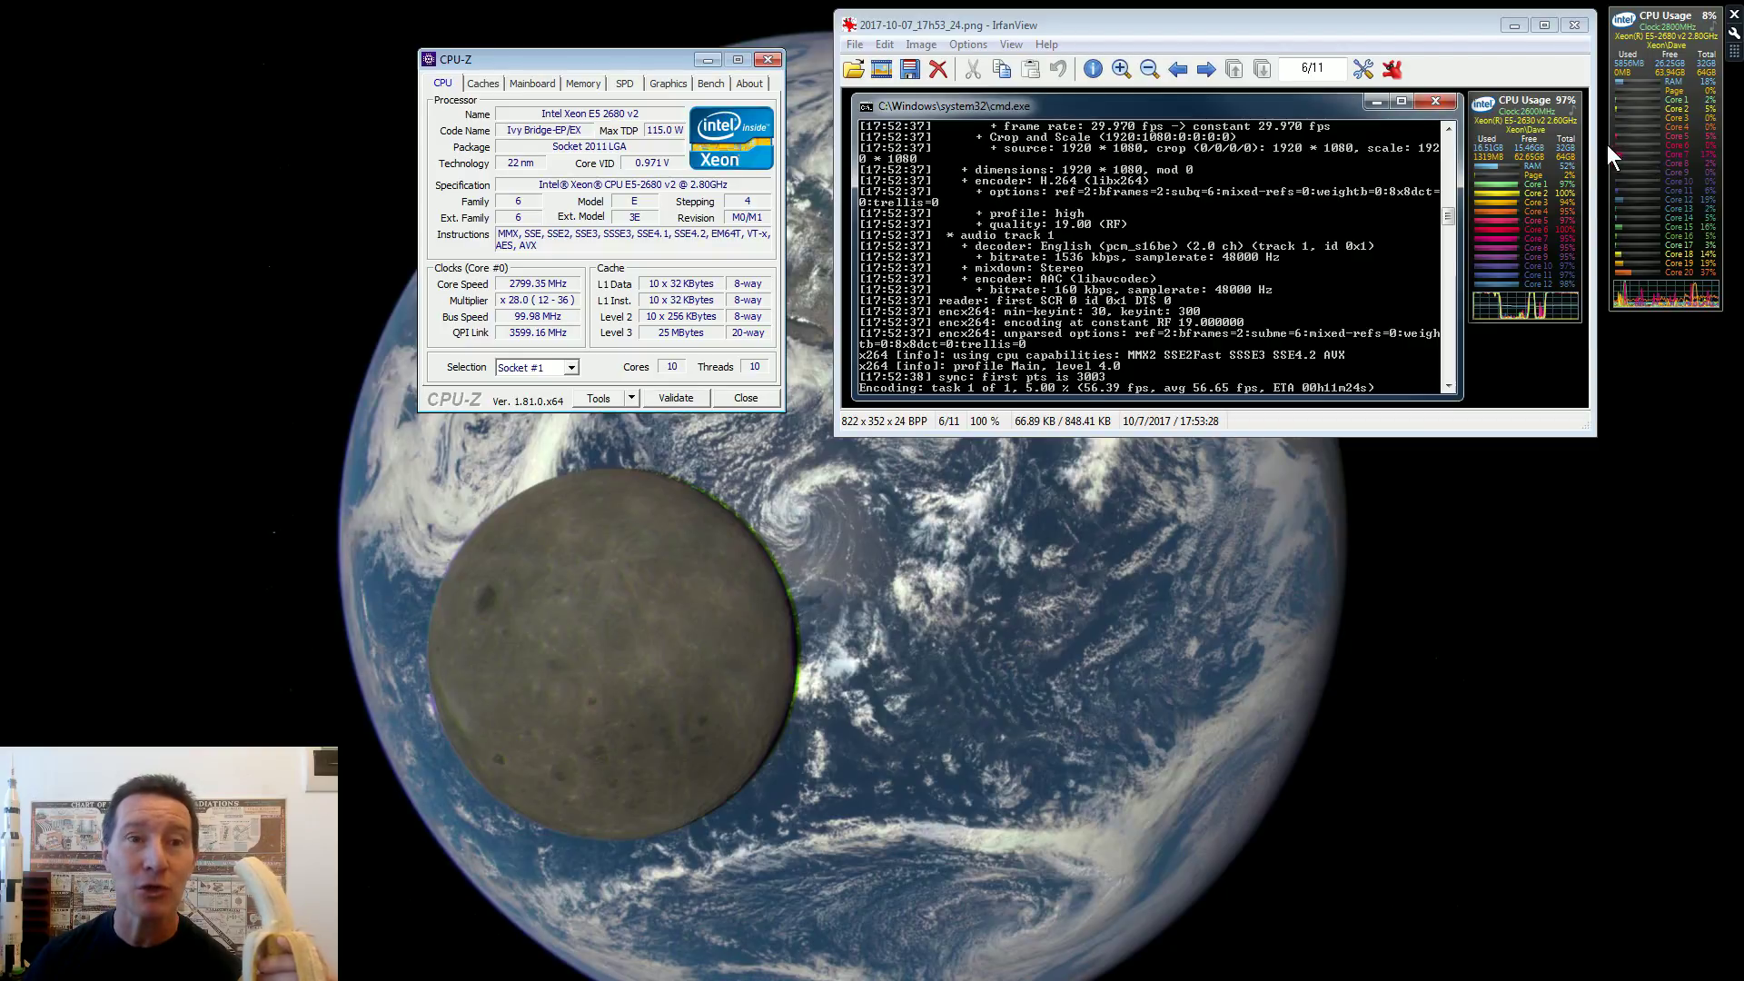
drag(1418, 28, 1416, 31)
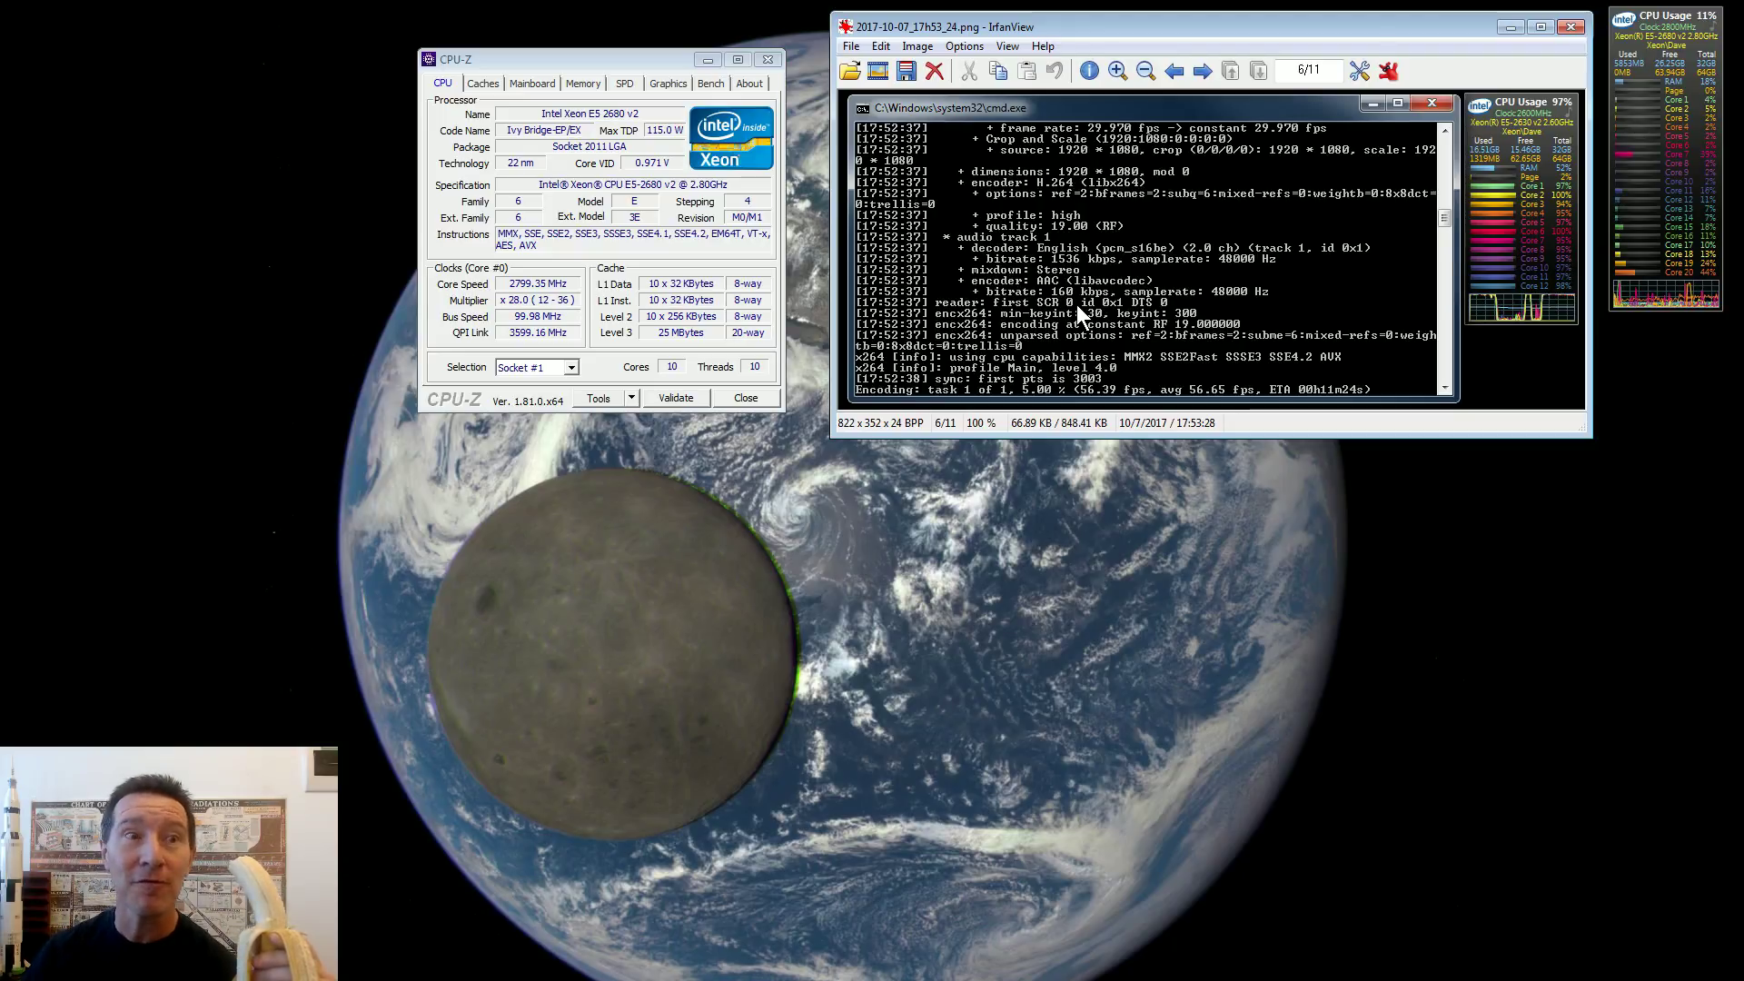
drag(604, 61, 607, 62)
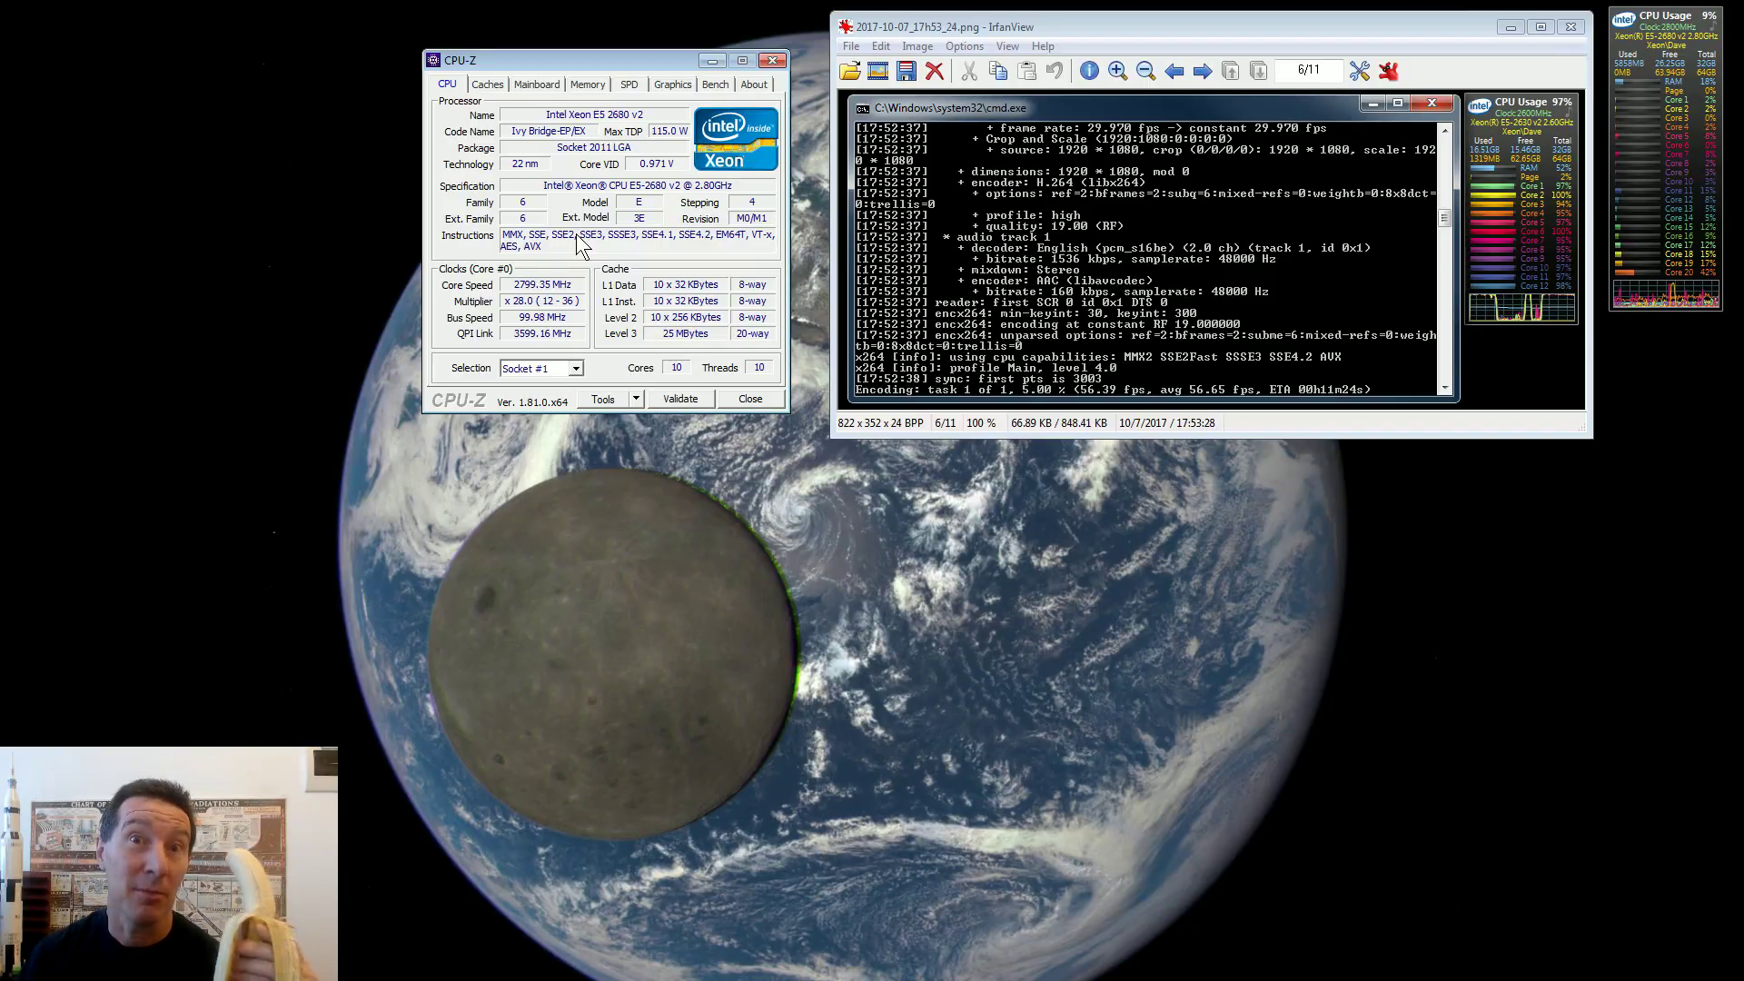
right_click(438, 187)
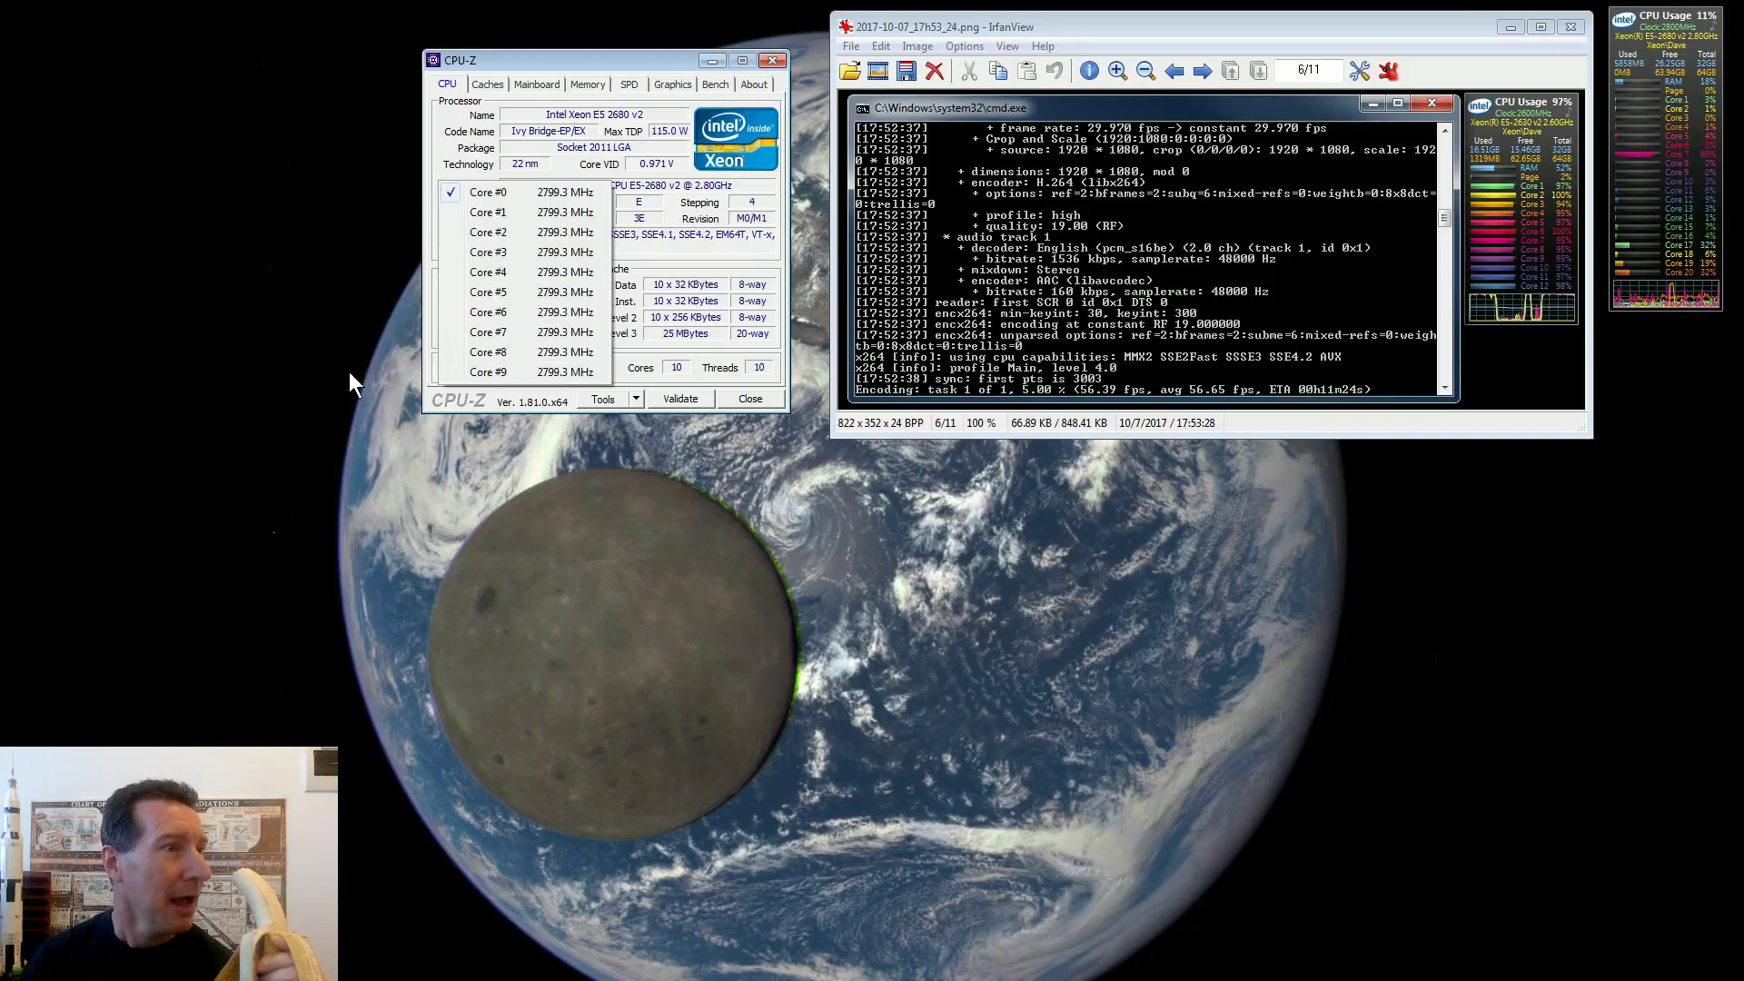
click(632, 52)
drag(628, 54, 635, 55)
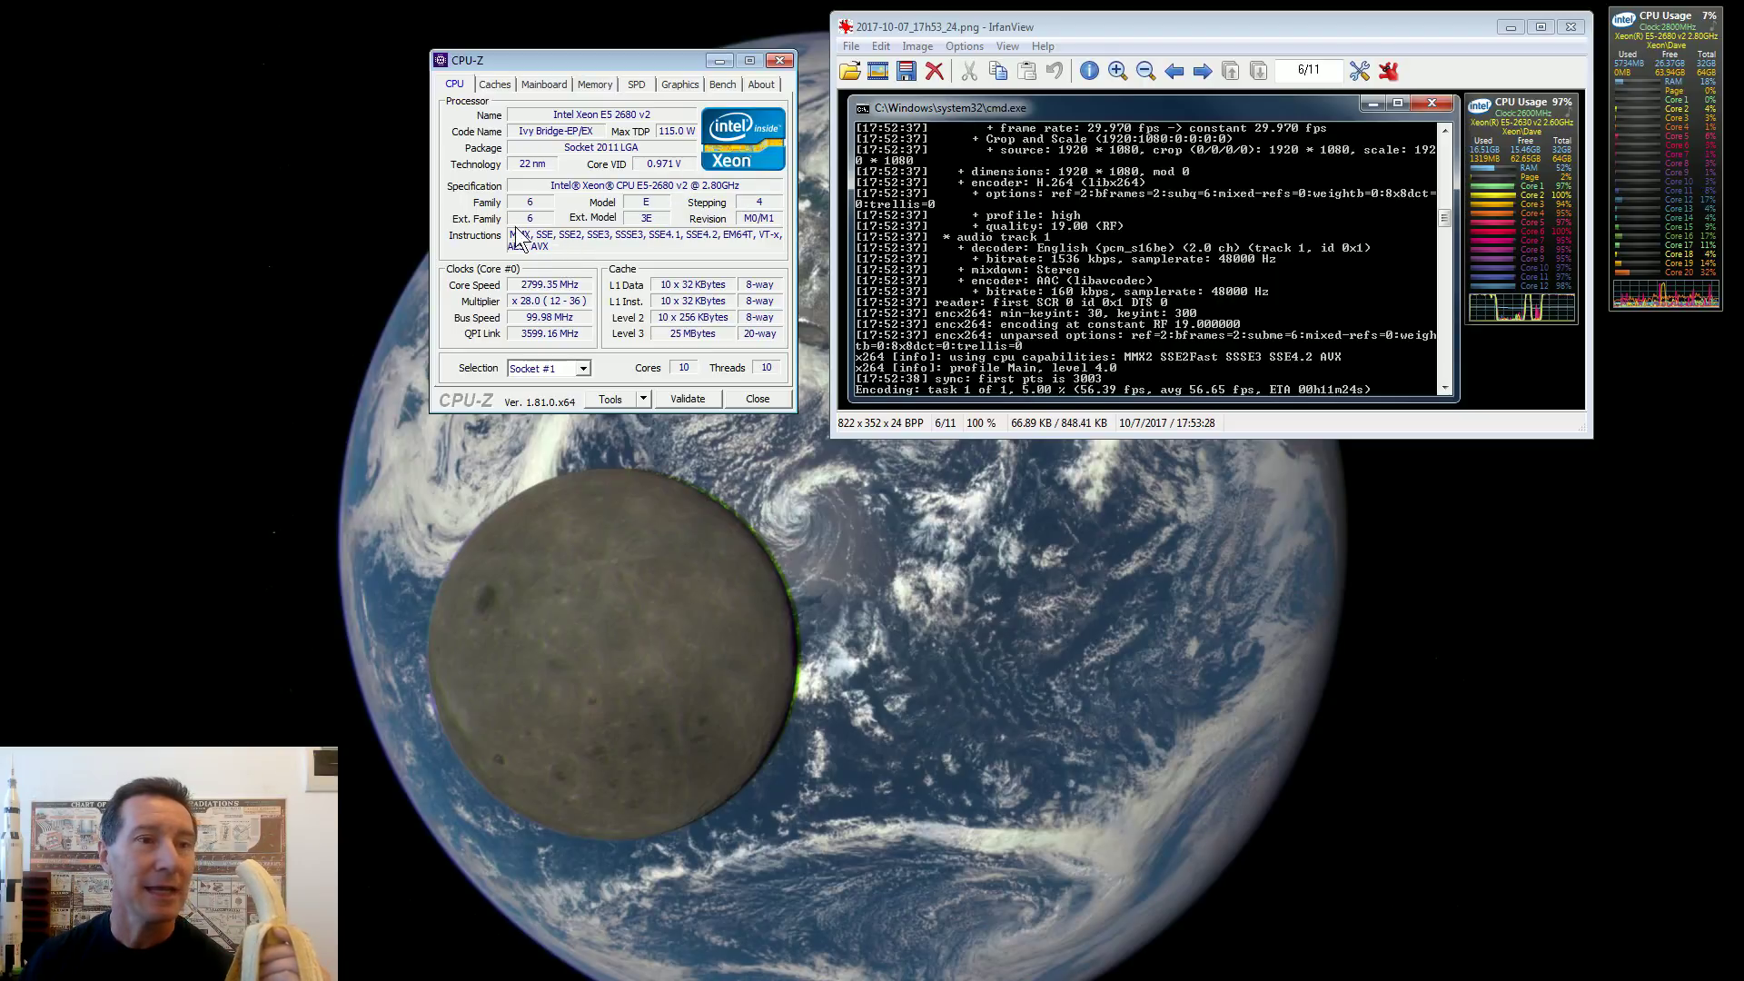
click(999, 28)
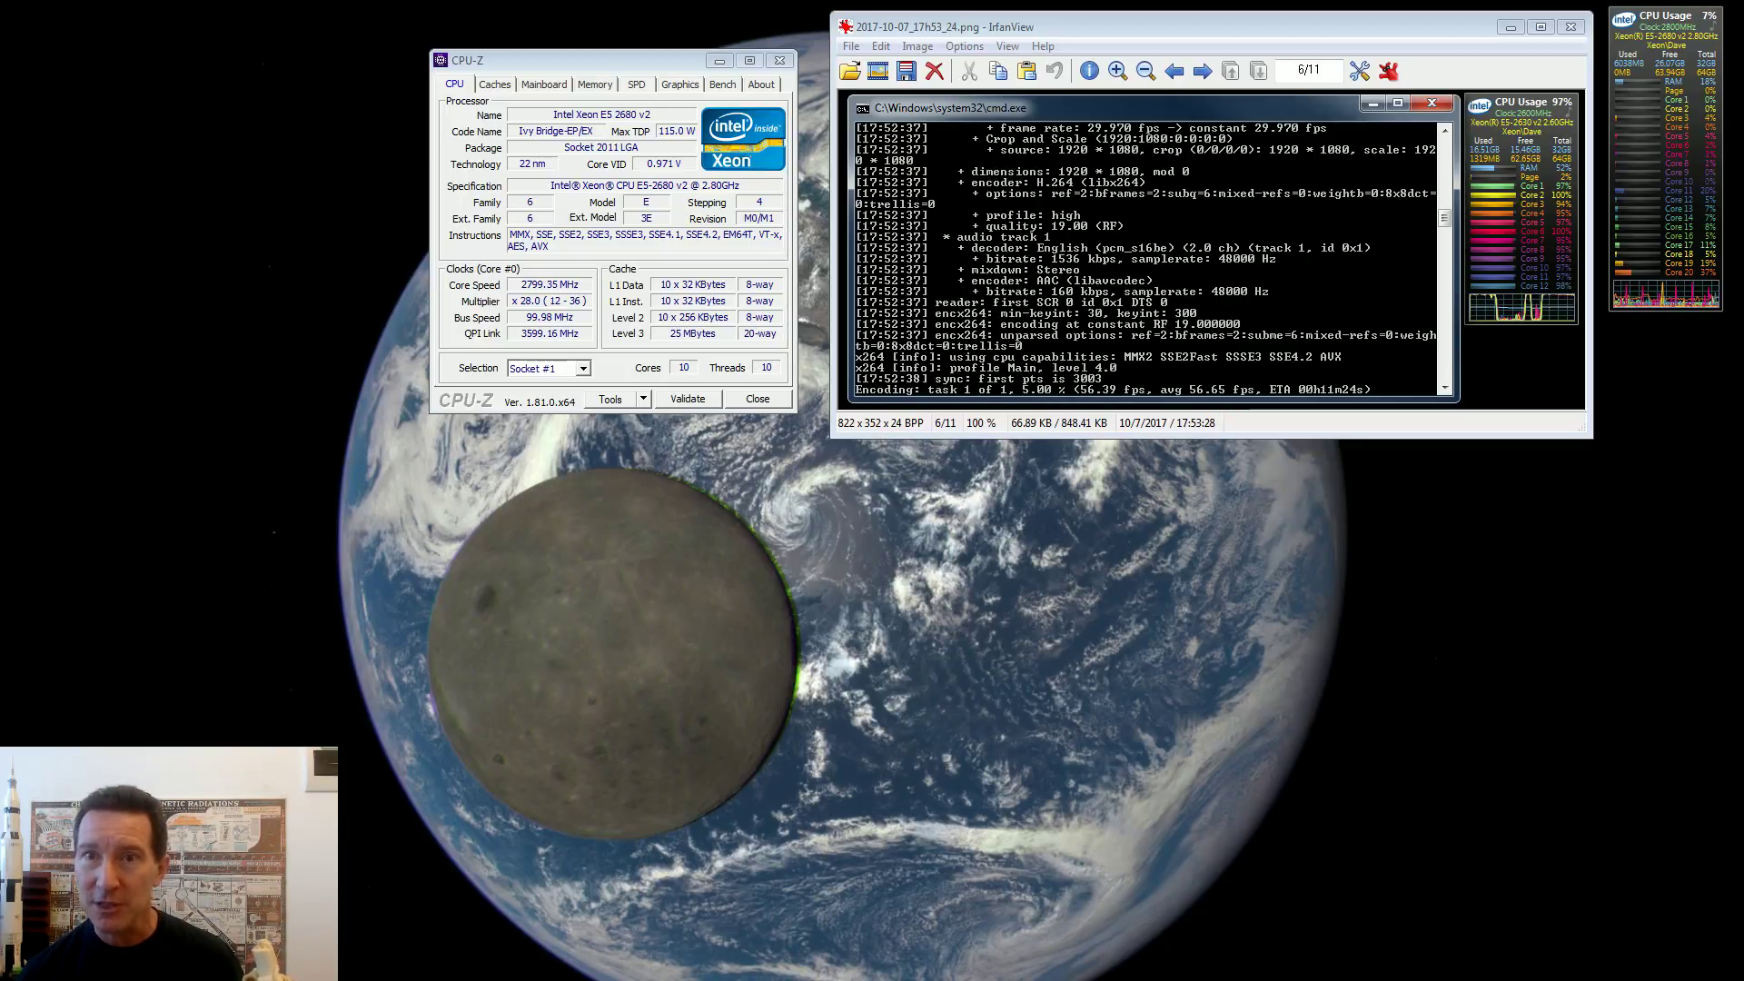
drag(1098, 499, 1146, 481)
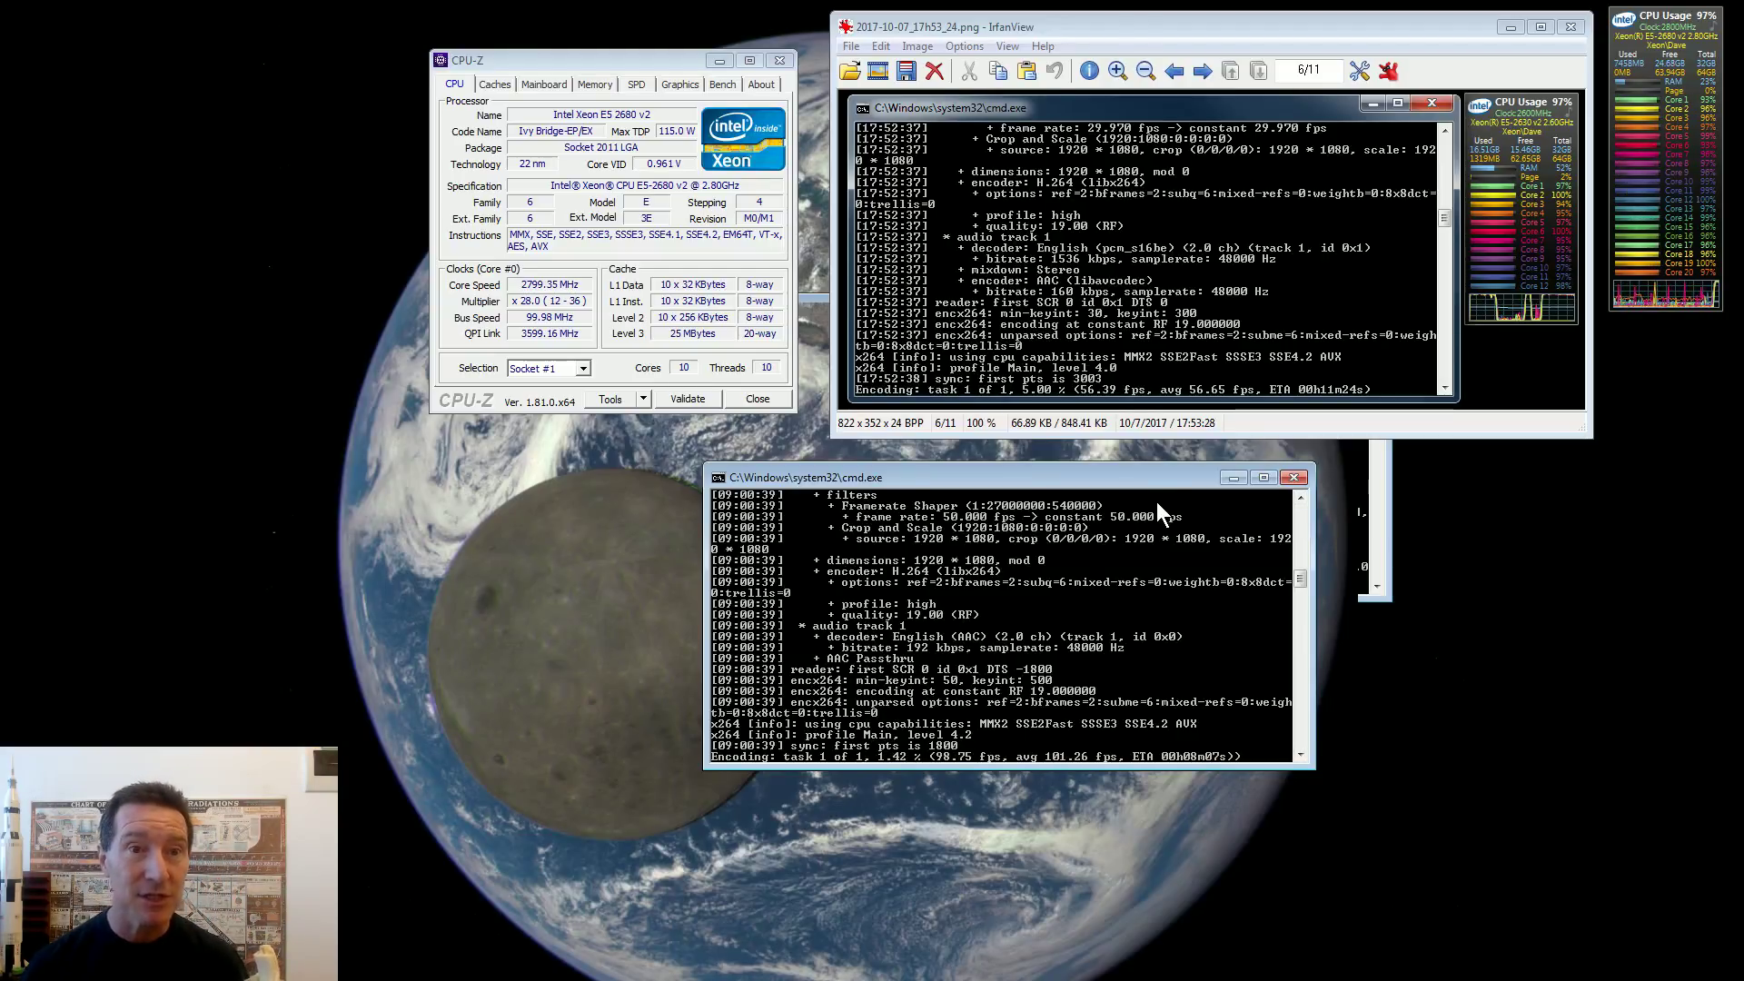
Check the new 1920×1080 H.264 HandBrakeCLI encode running at about 102 fps.
mouse_move(1646, 7)
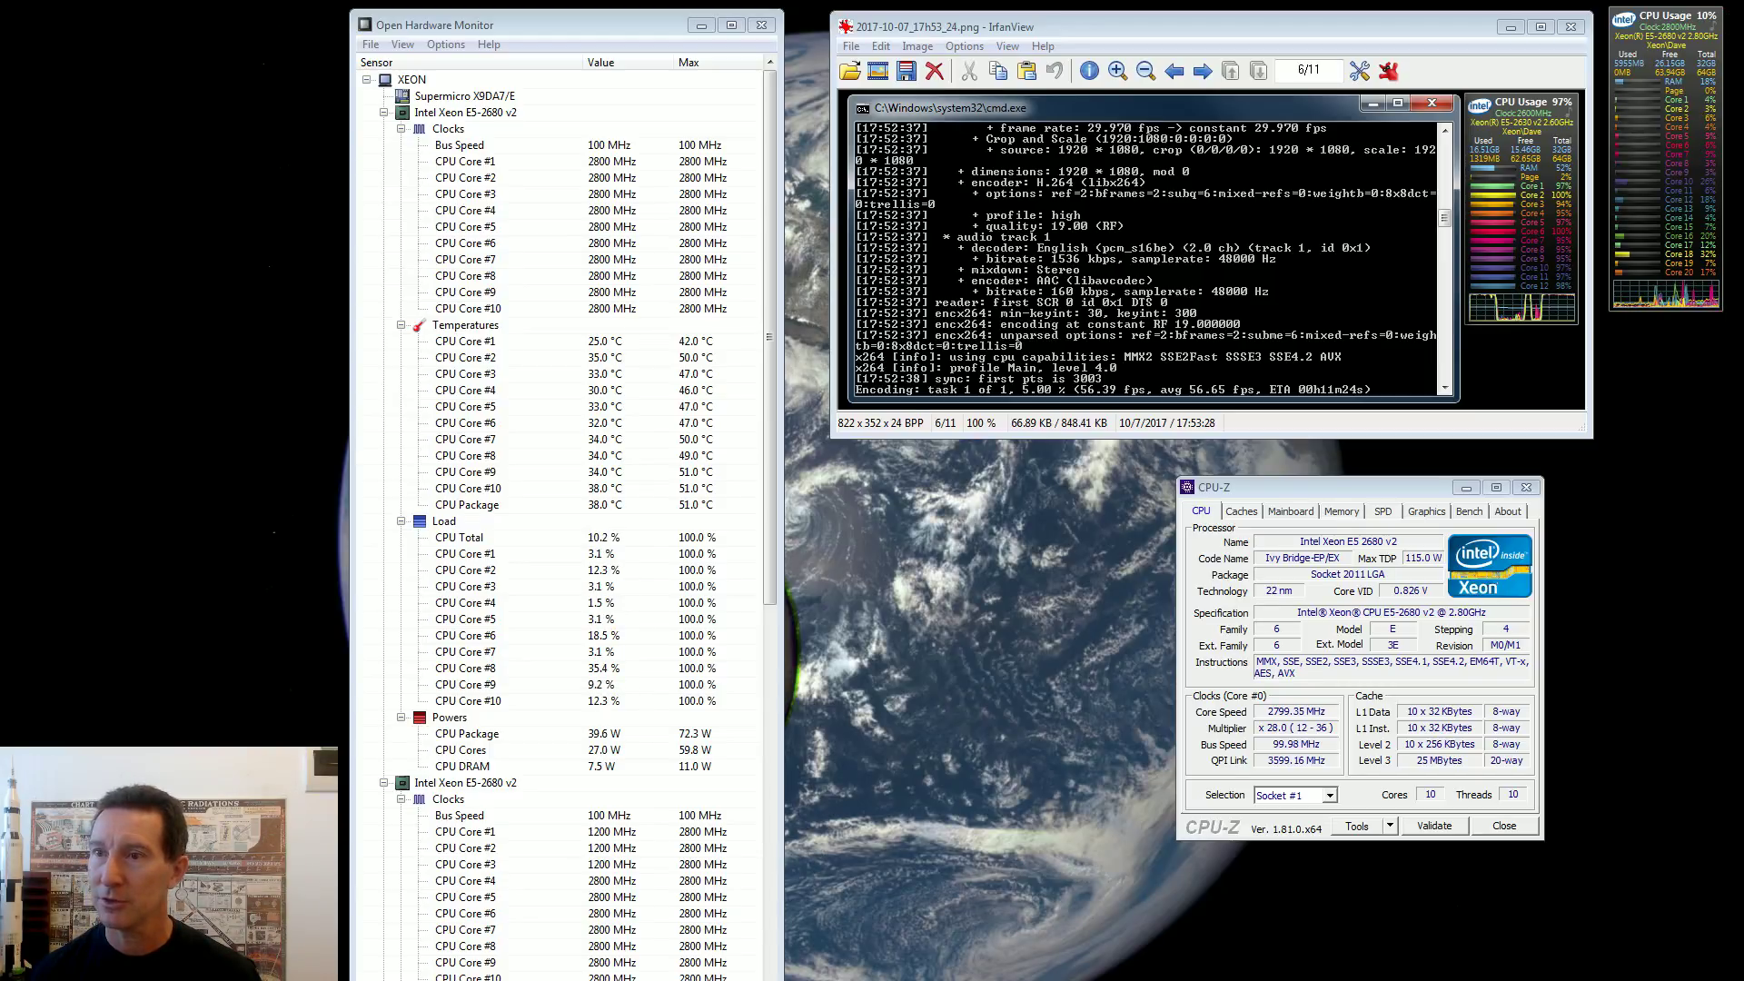
Move the encoding console over the CPU-Z area and switch between it and the earlier screenshot.
drag(885, 331, 1166, 481)
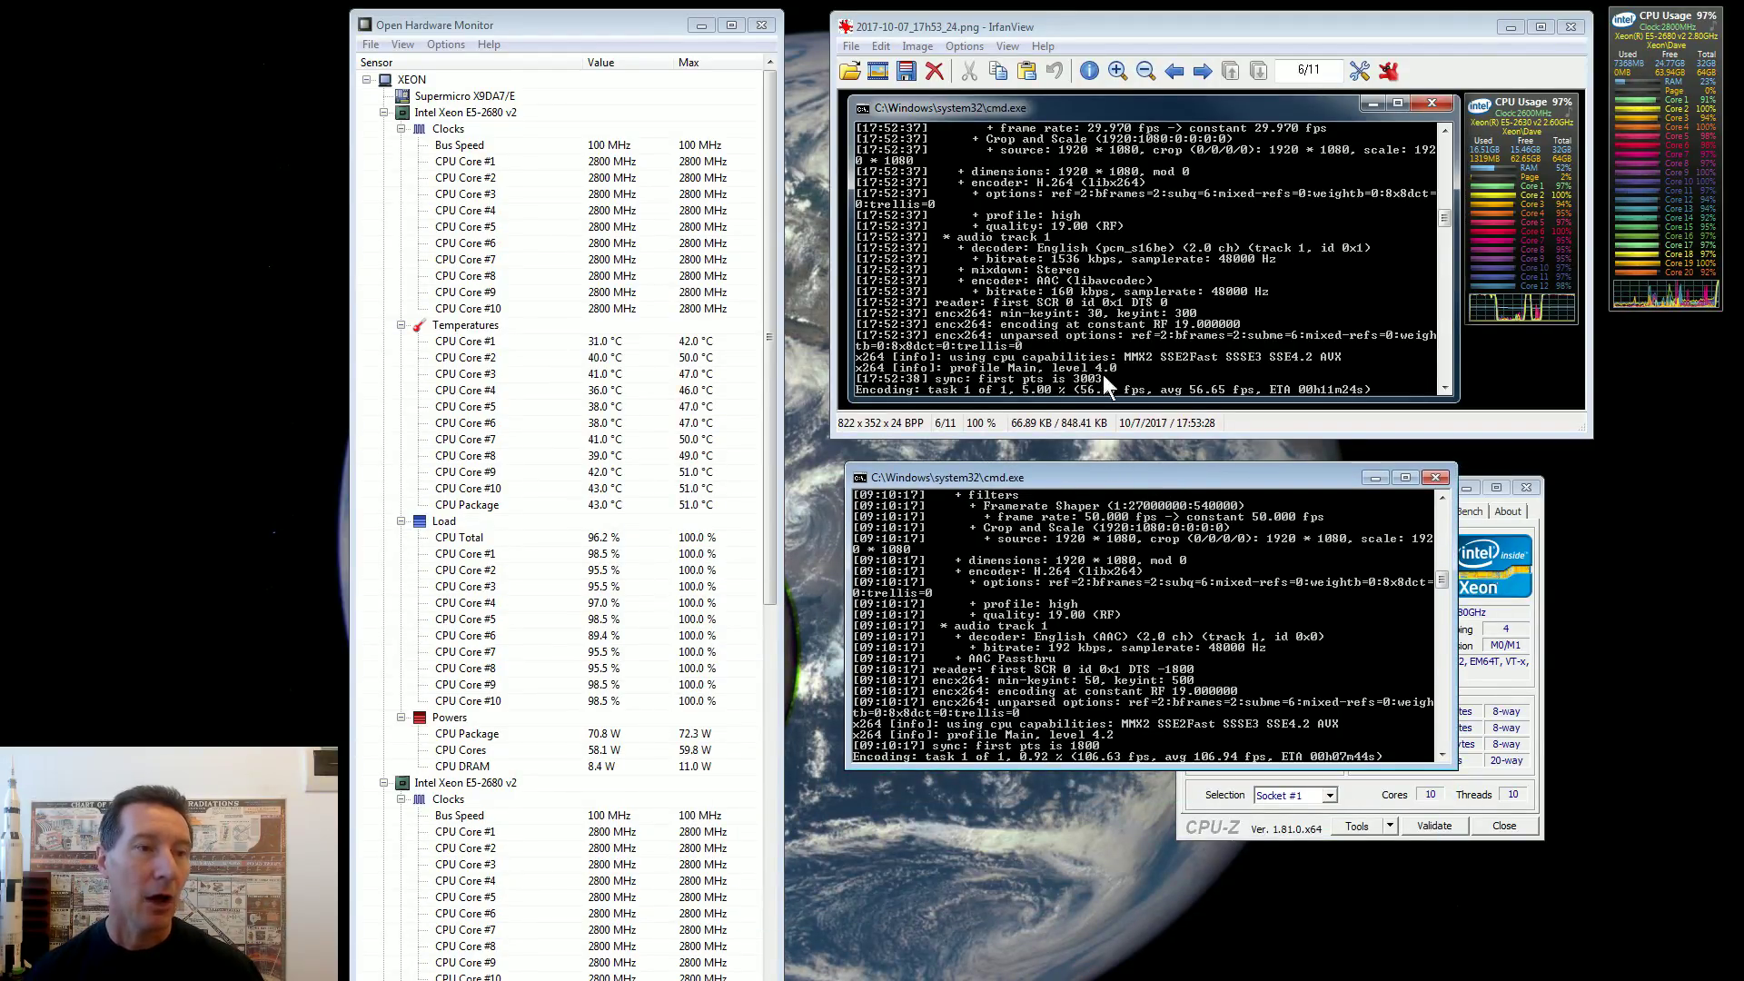
click(1174, 25)
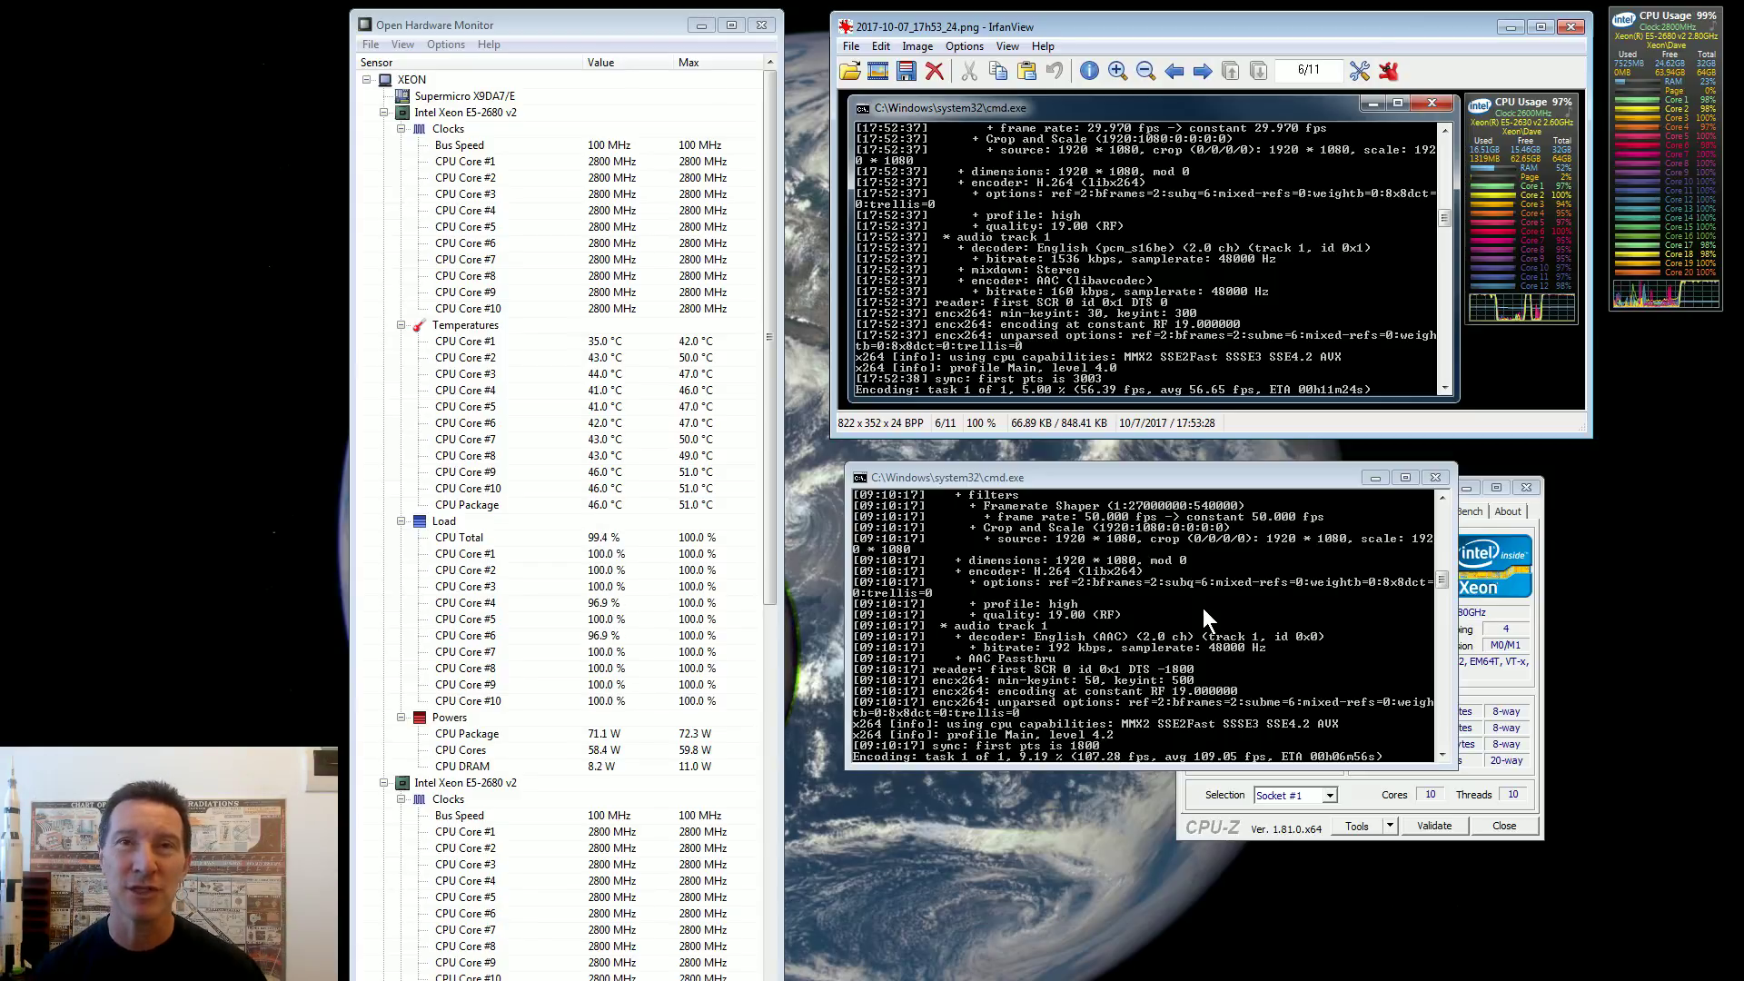
click(1189, 484)
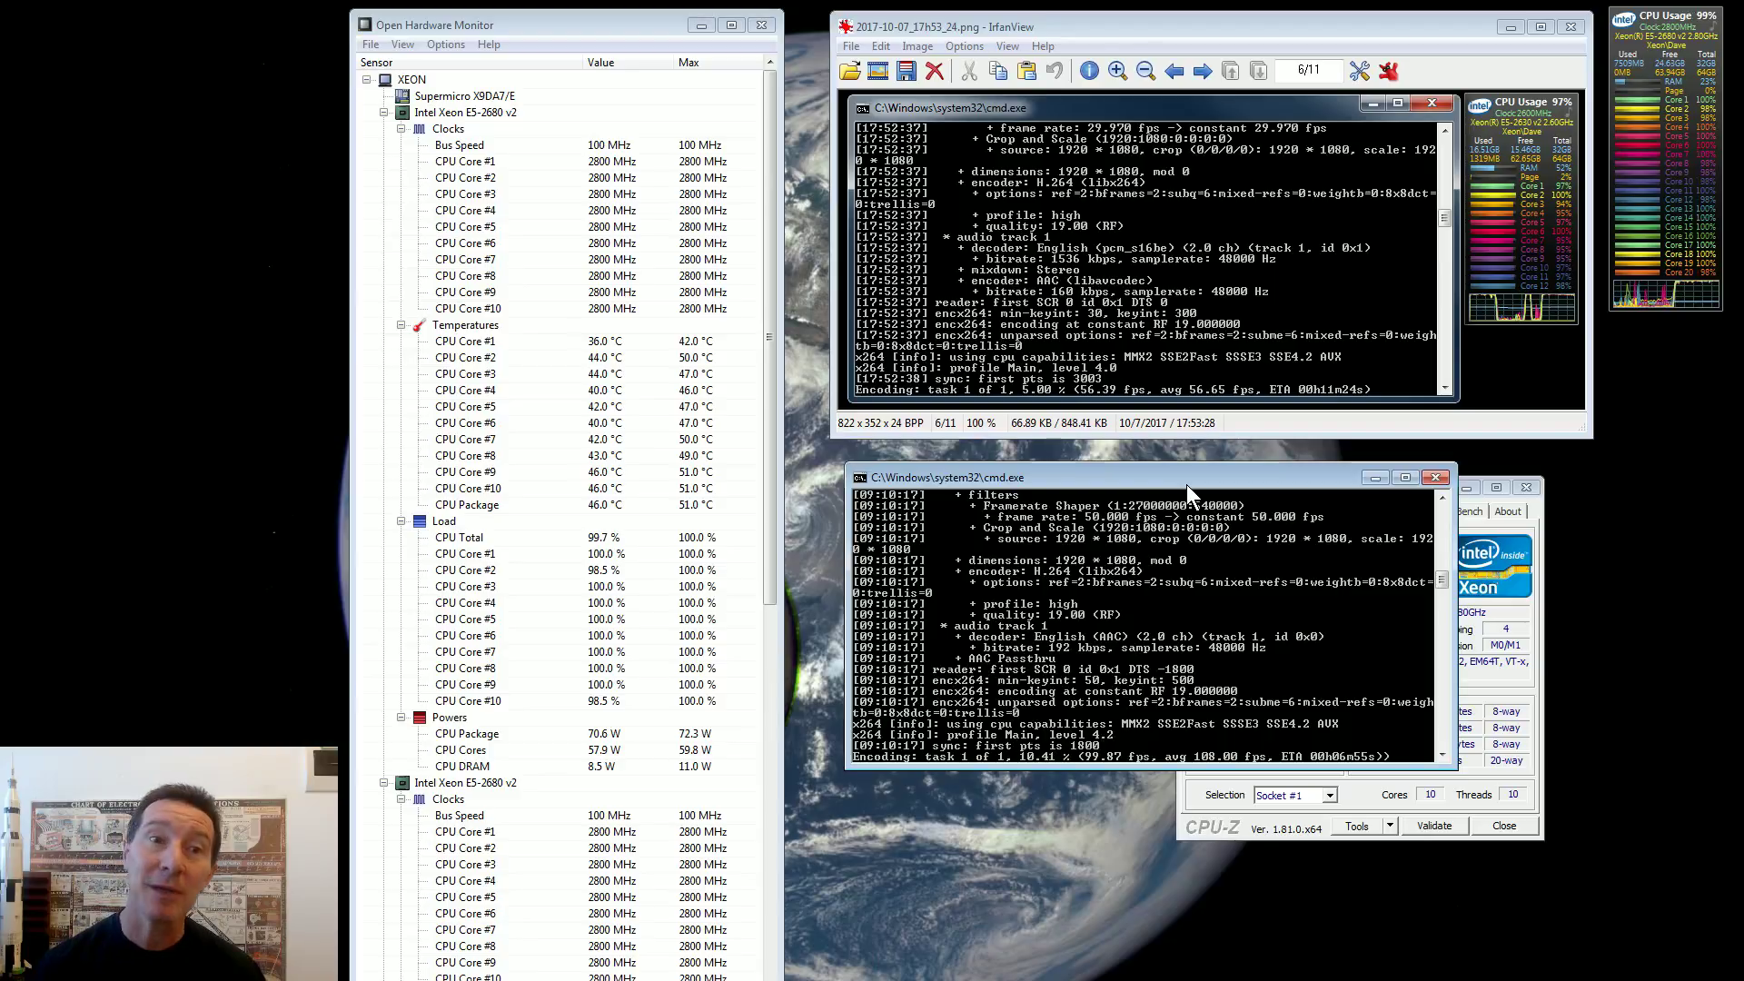
Bring Open Hardware Monitor forward and place the E5-2630 v2 capture beside it.
mouse_move(1645, 75)
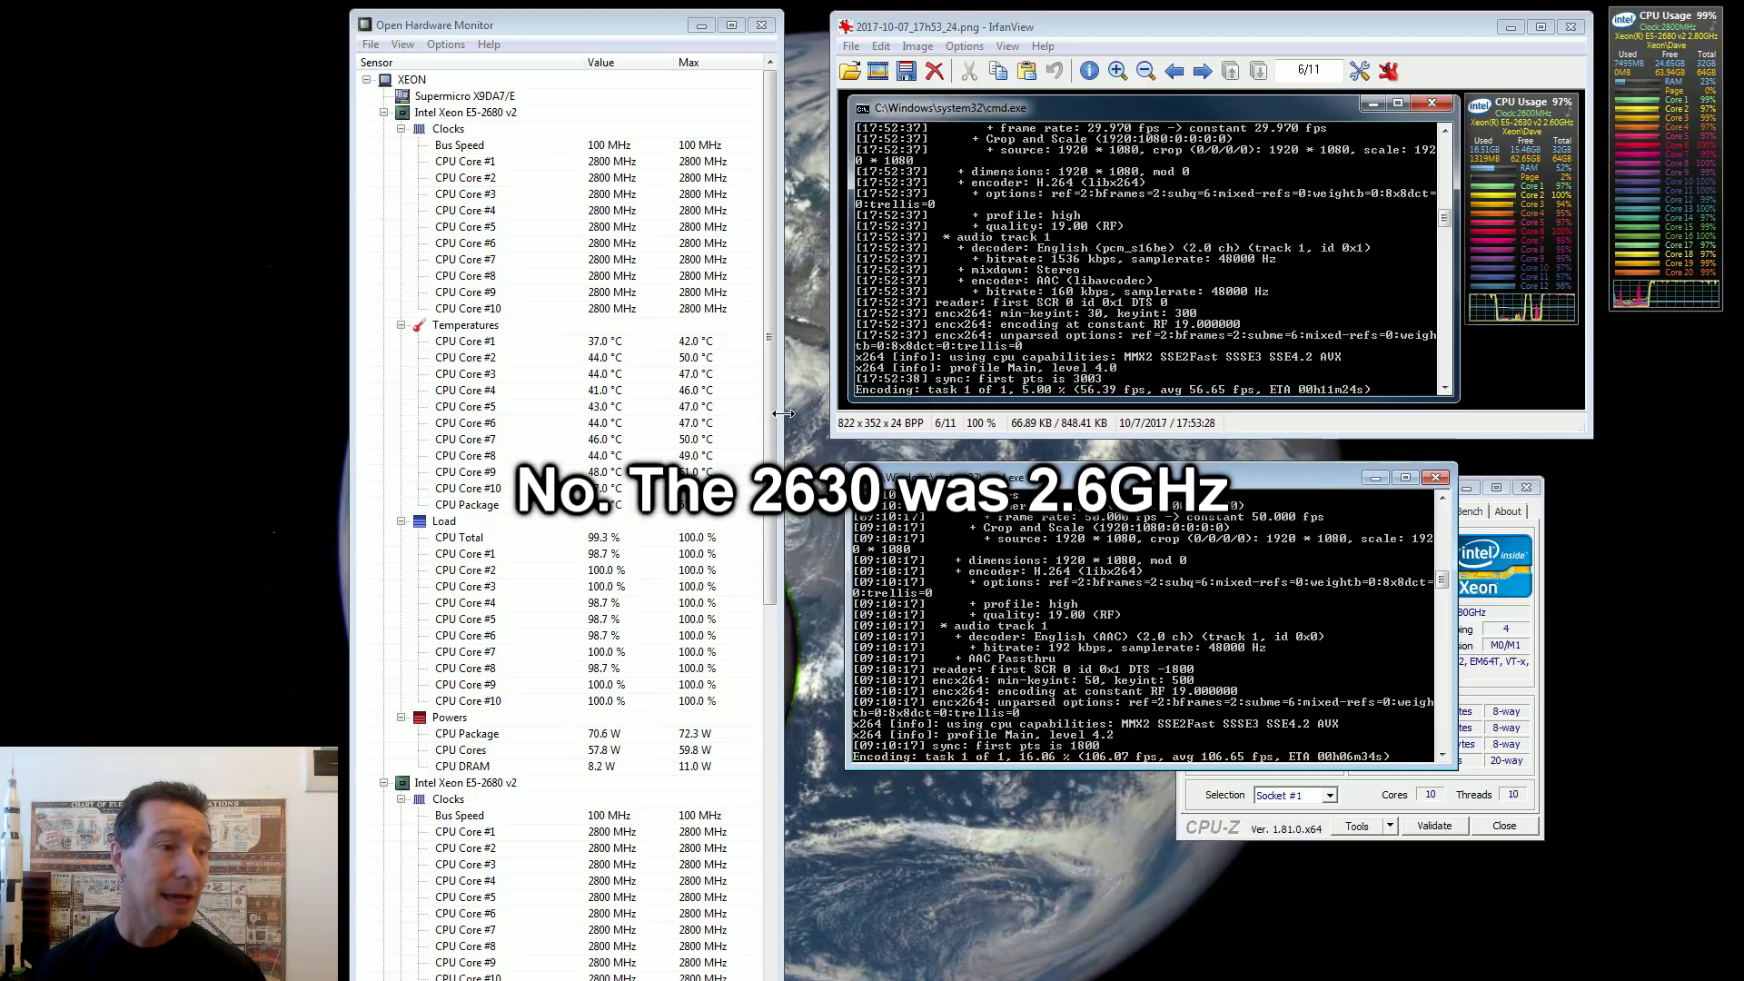
click(771, 464)
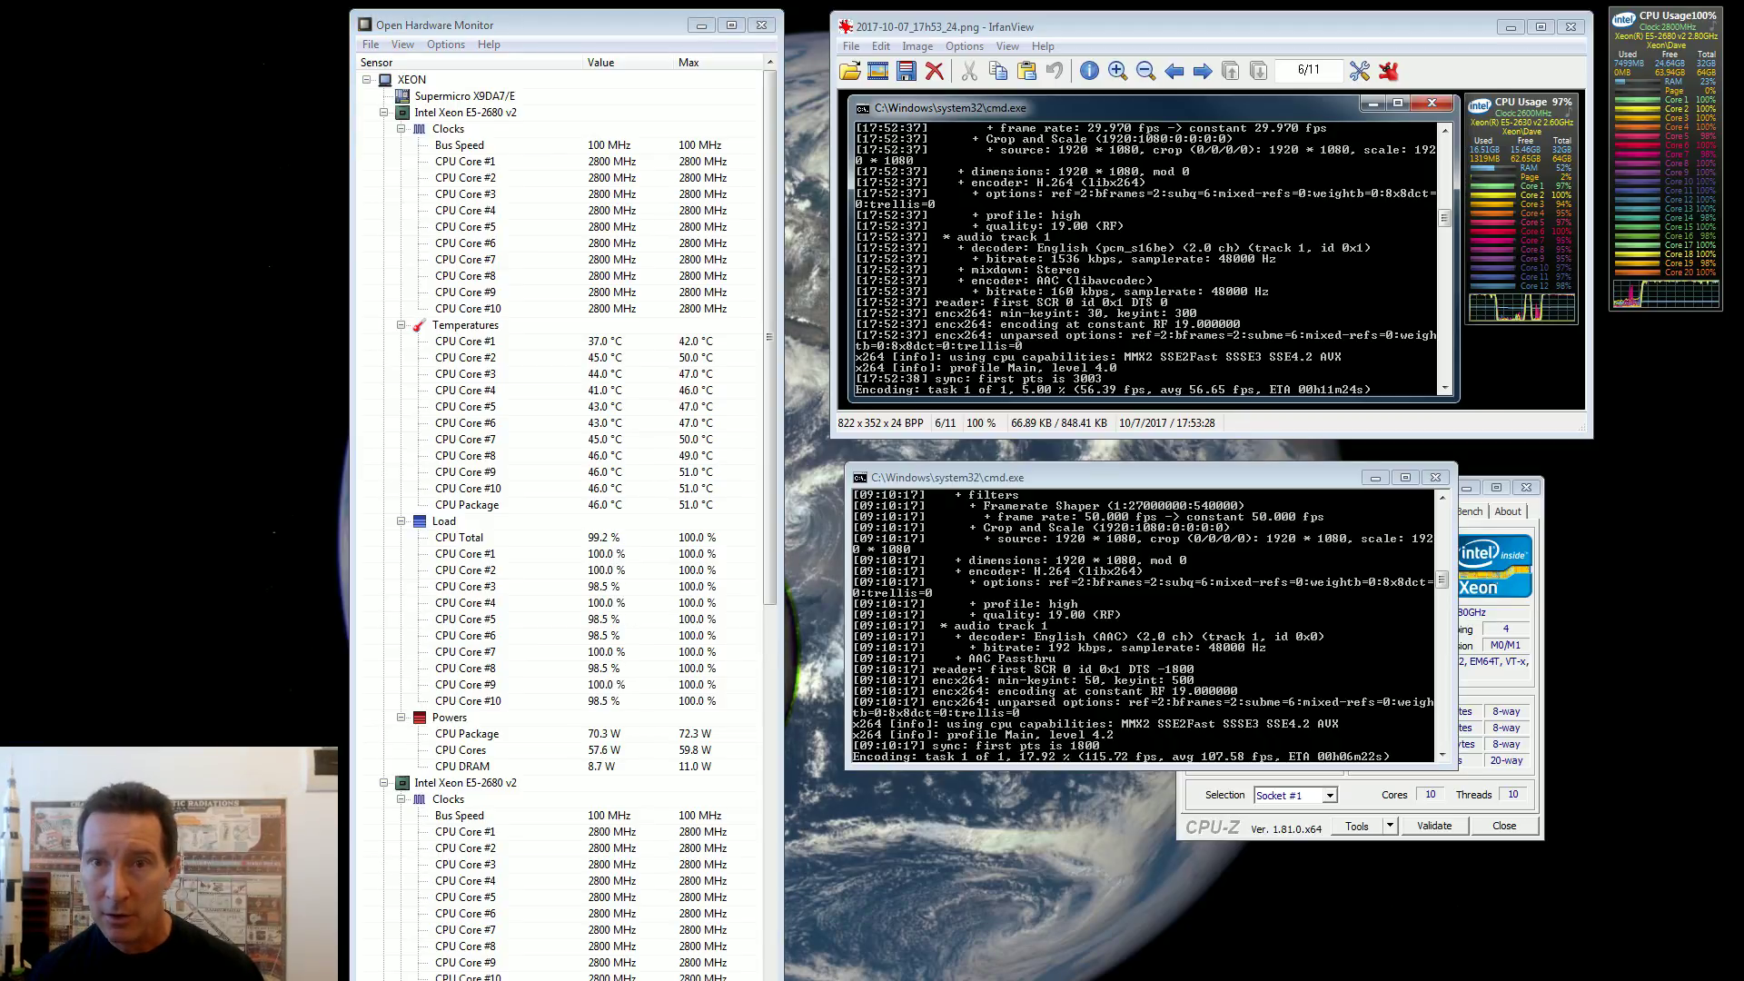
drag(1742, 38, 1107, 29)
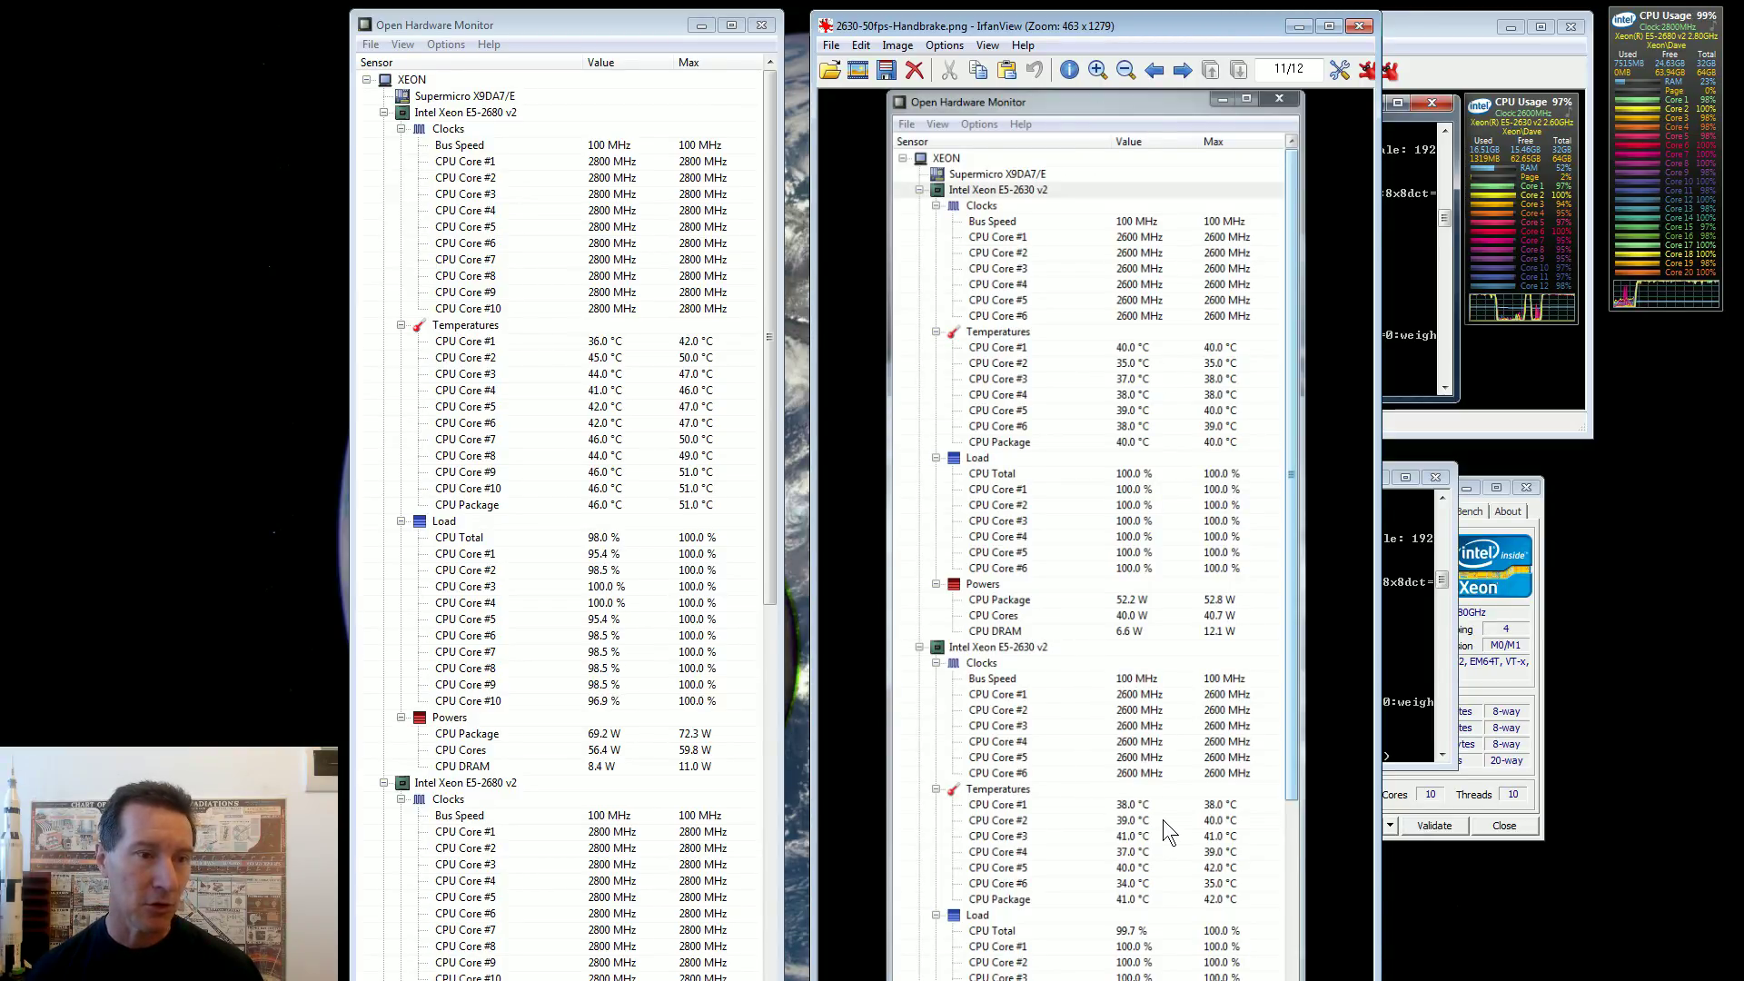
click(1298, 26)
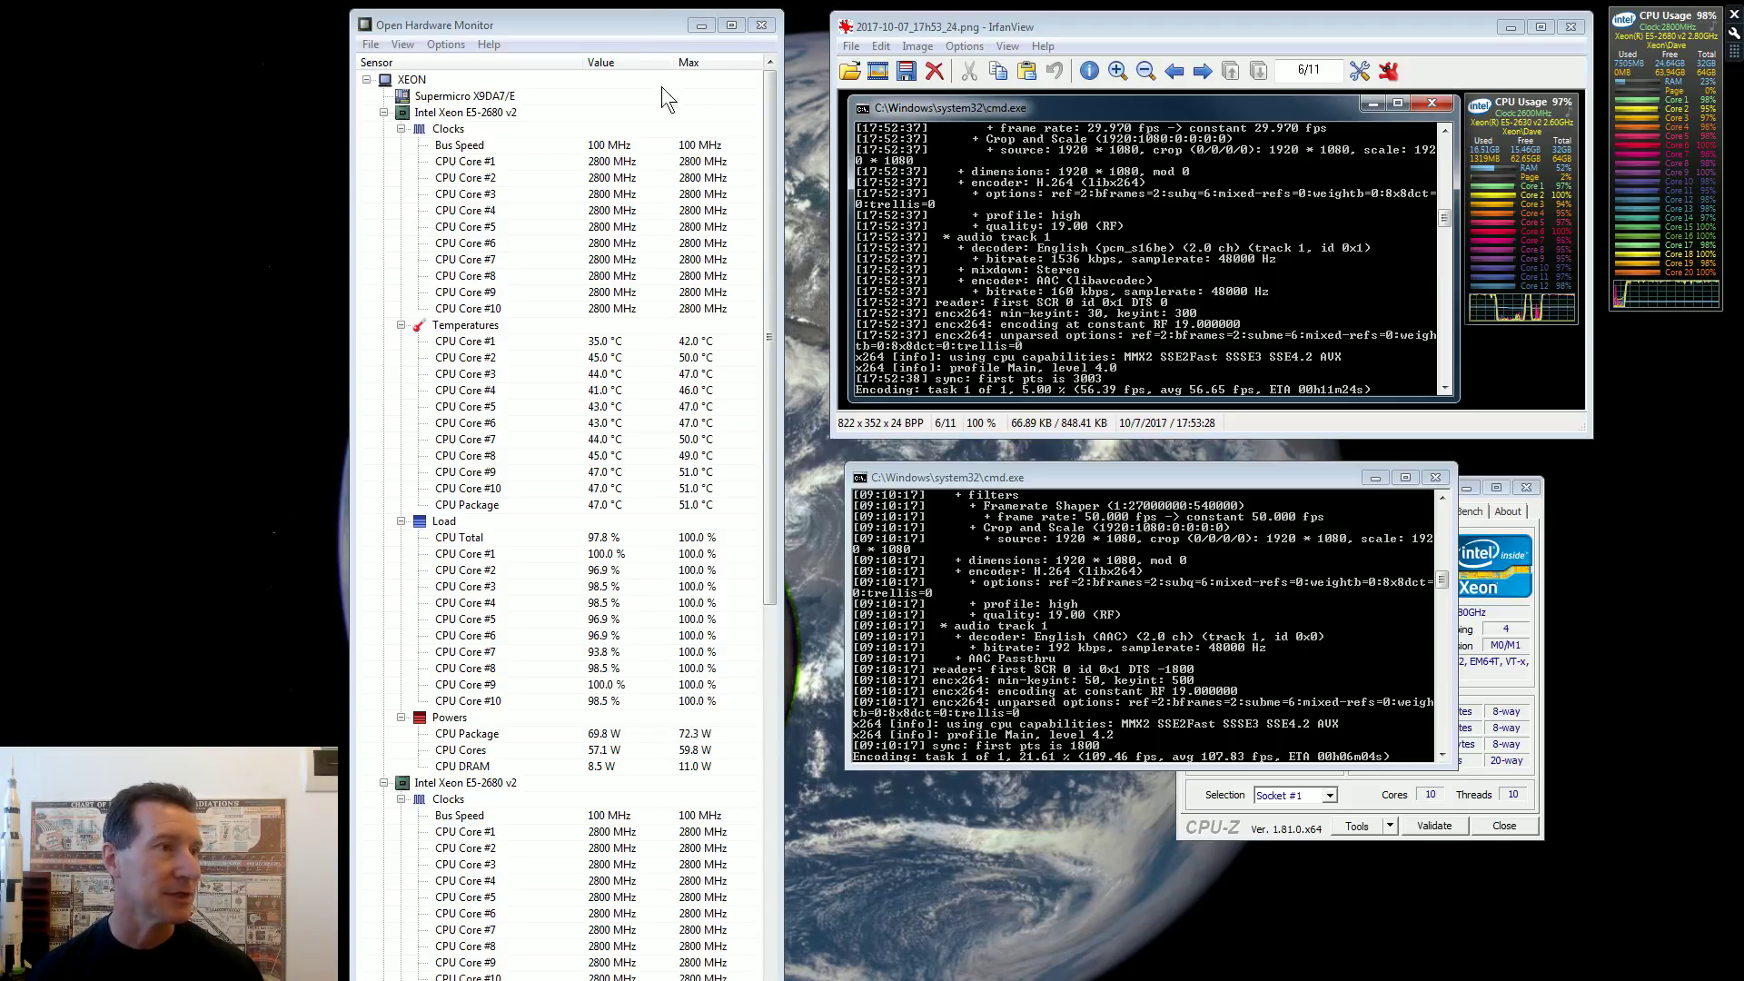
Scroll through both E5-2680 v2 CPUs' temperatures, loads and power, plus memory and GPU sensors.
click(622, 29)
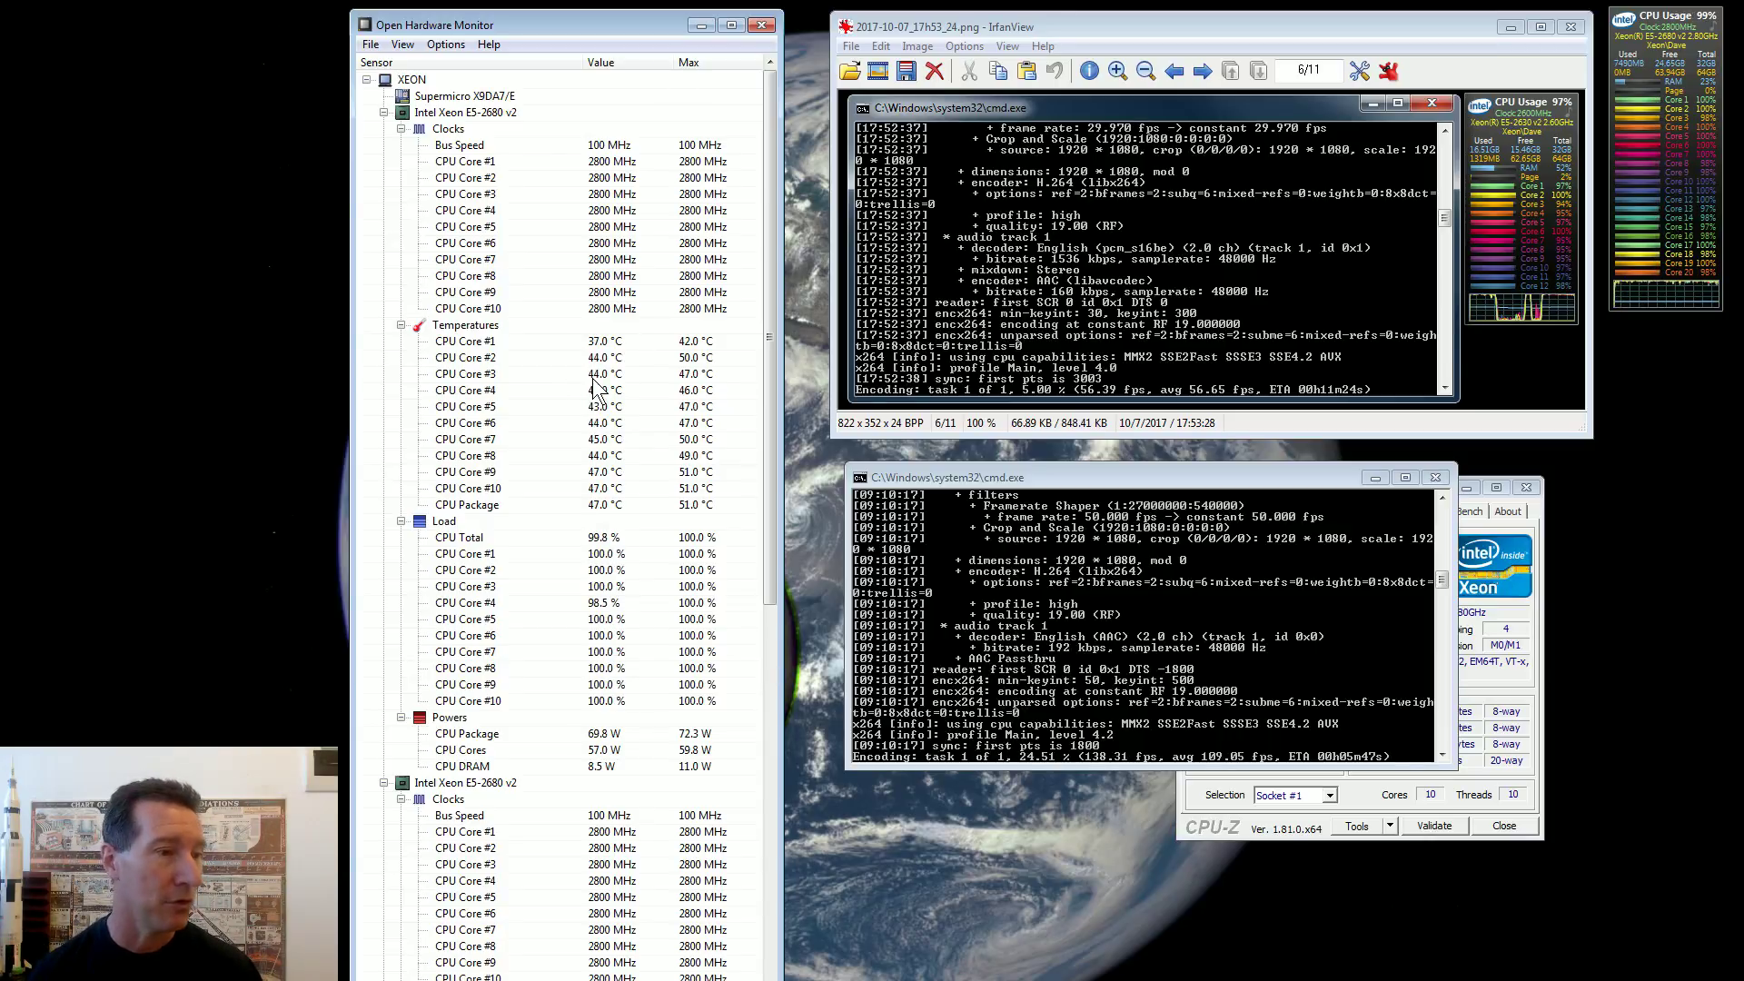
drag(767, 495, 777, 547)
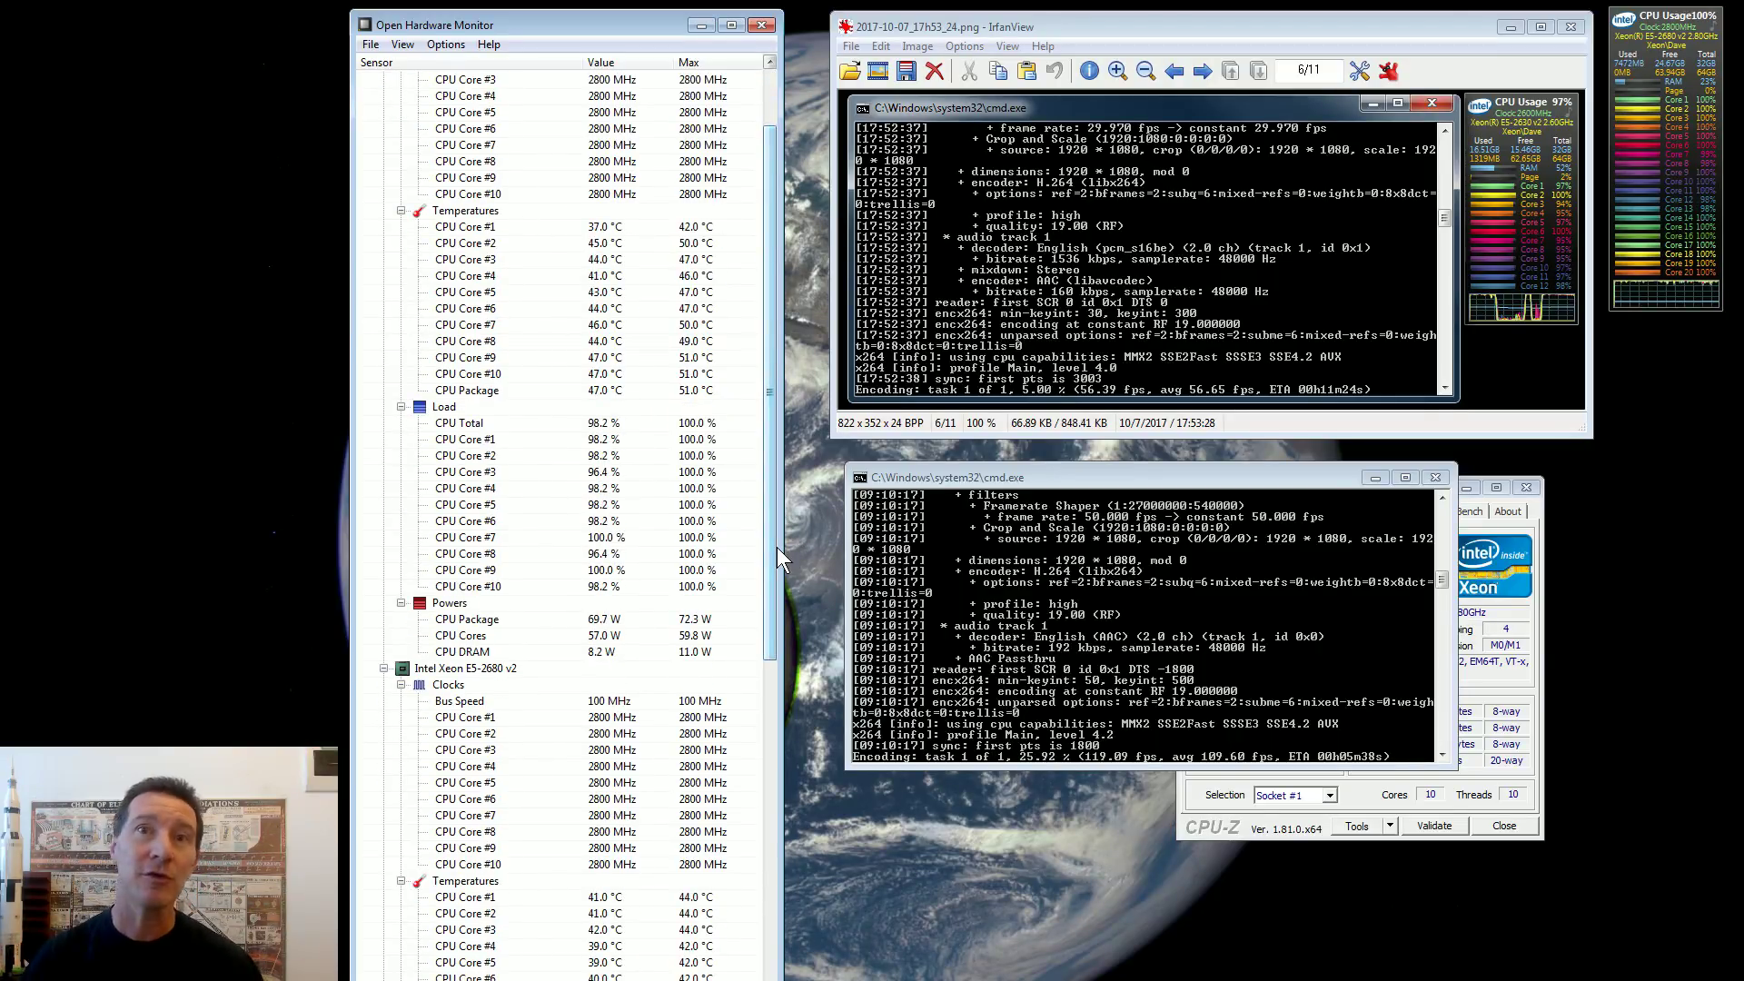
drag(772, 547, 795, 642)
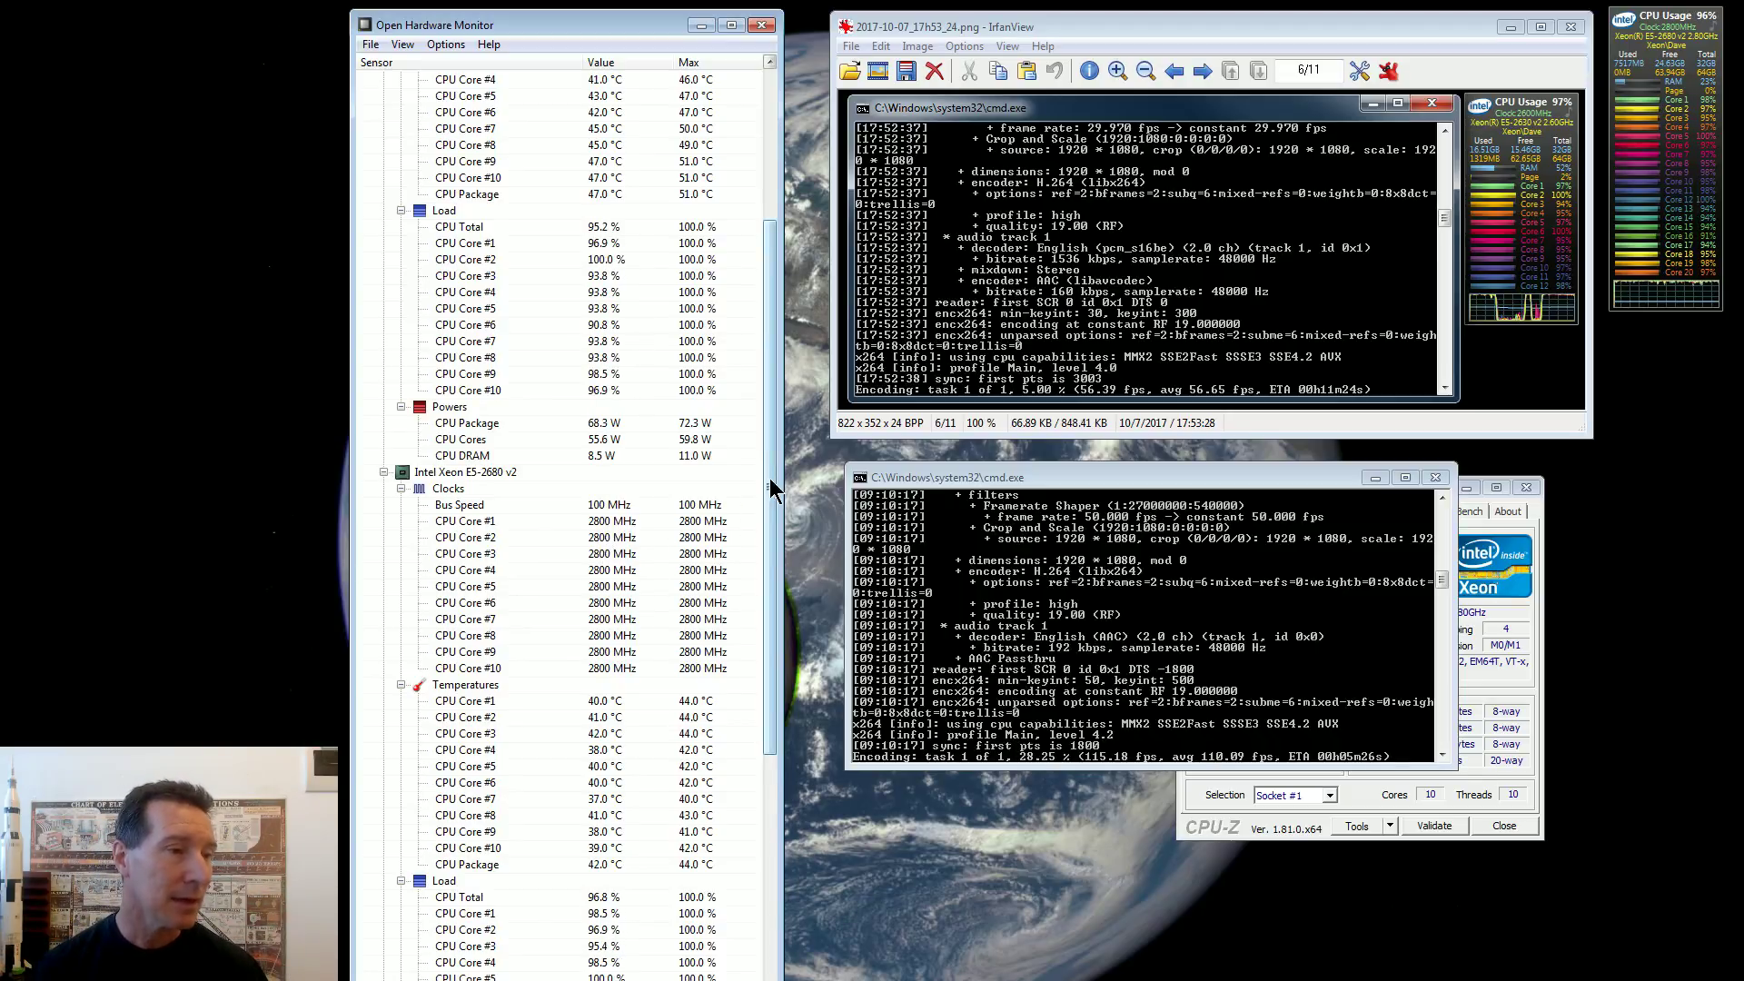
drag(773, 489, 782, 702)
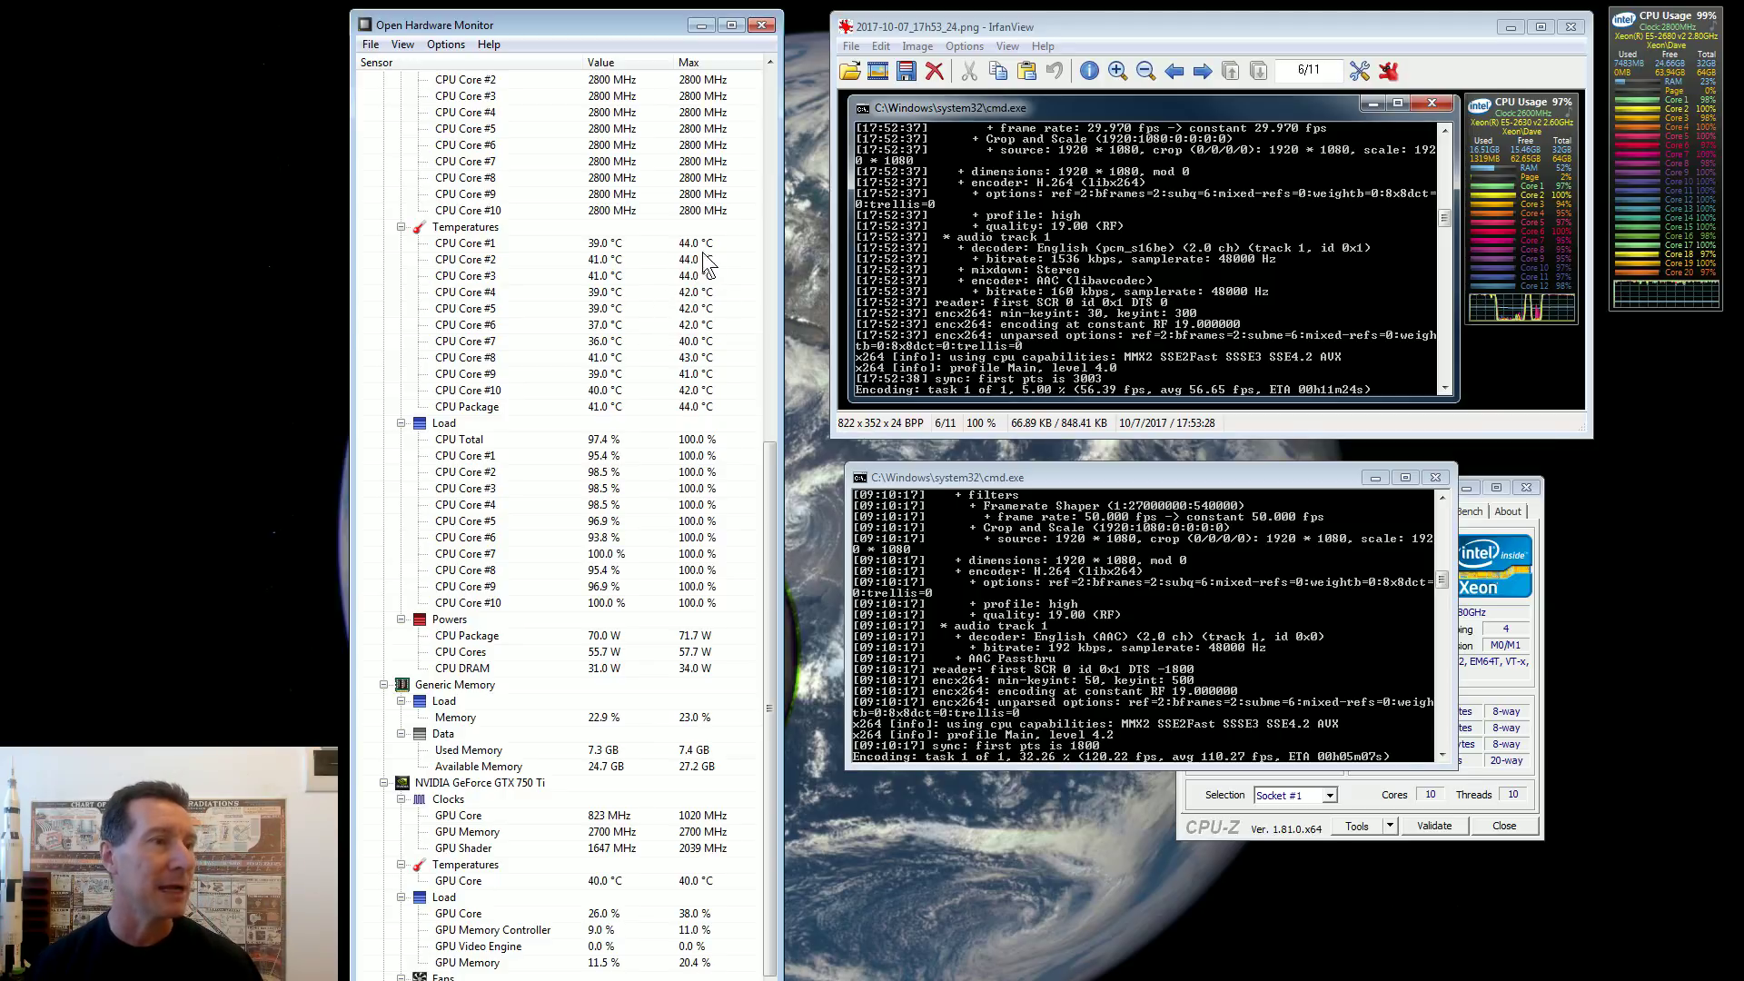
scroll(660, 274, up, 7)
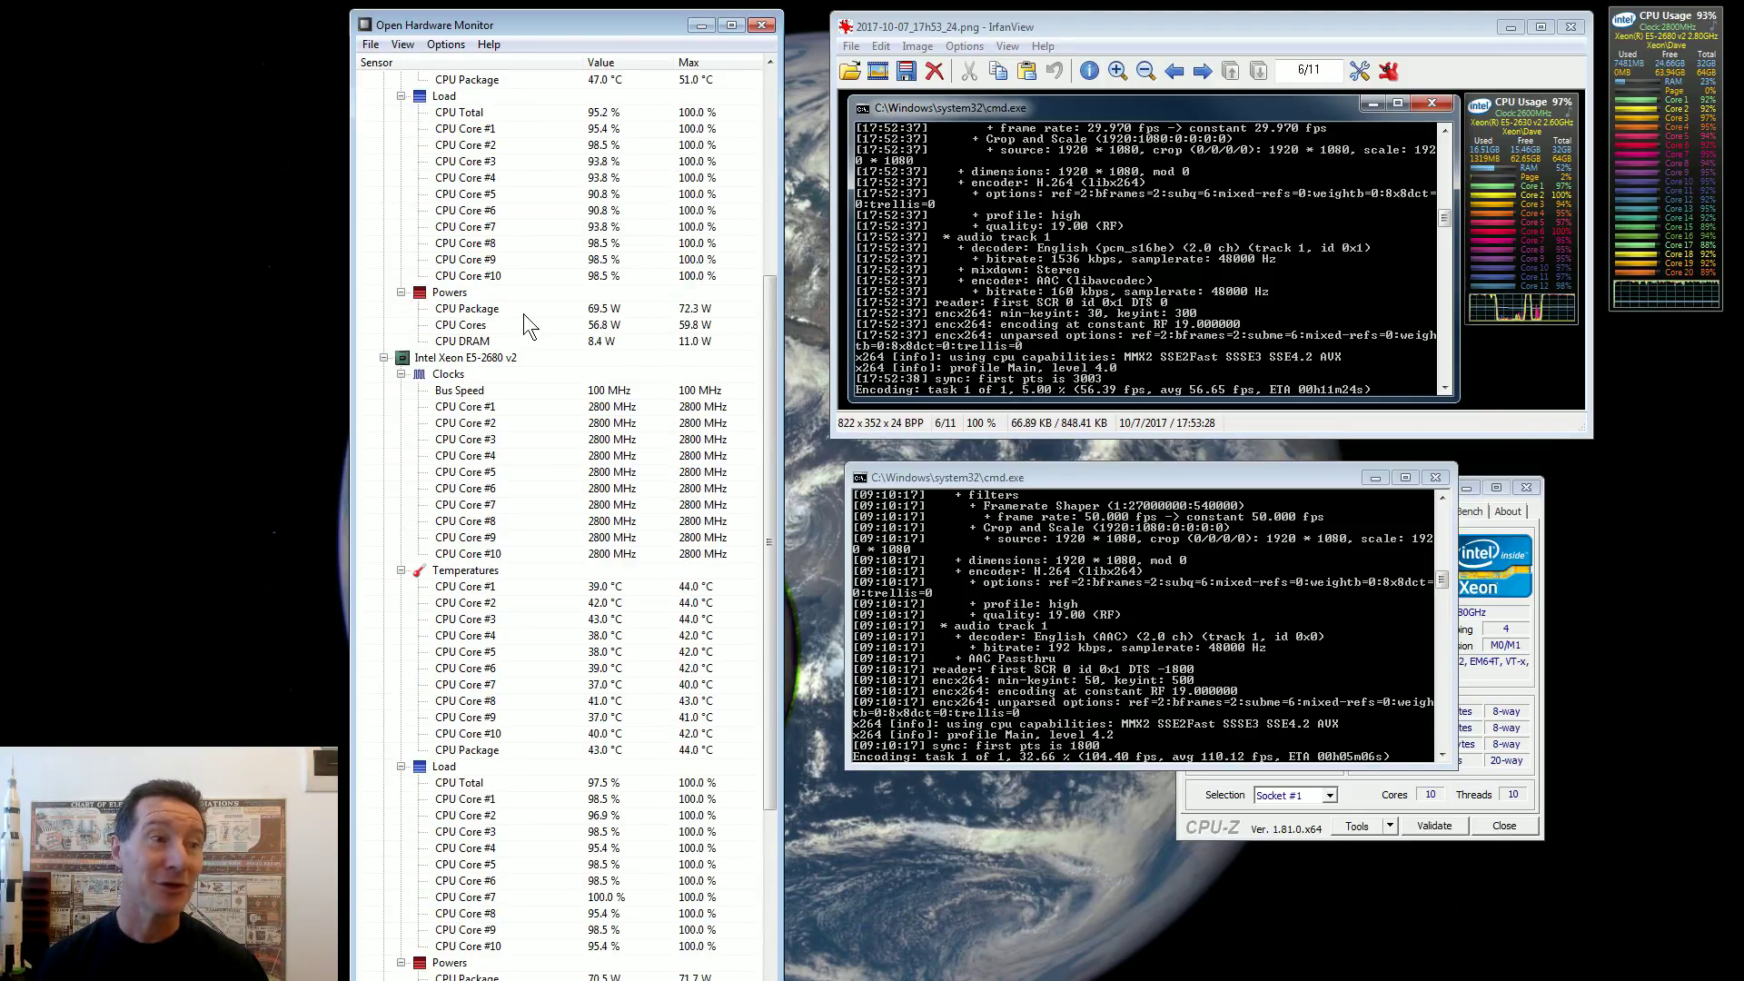
scroll(528, 310, up, 7)
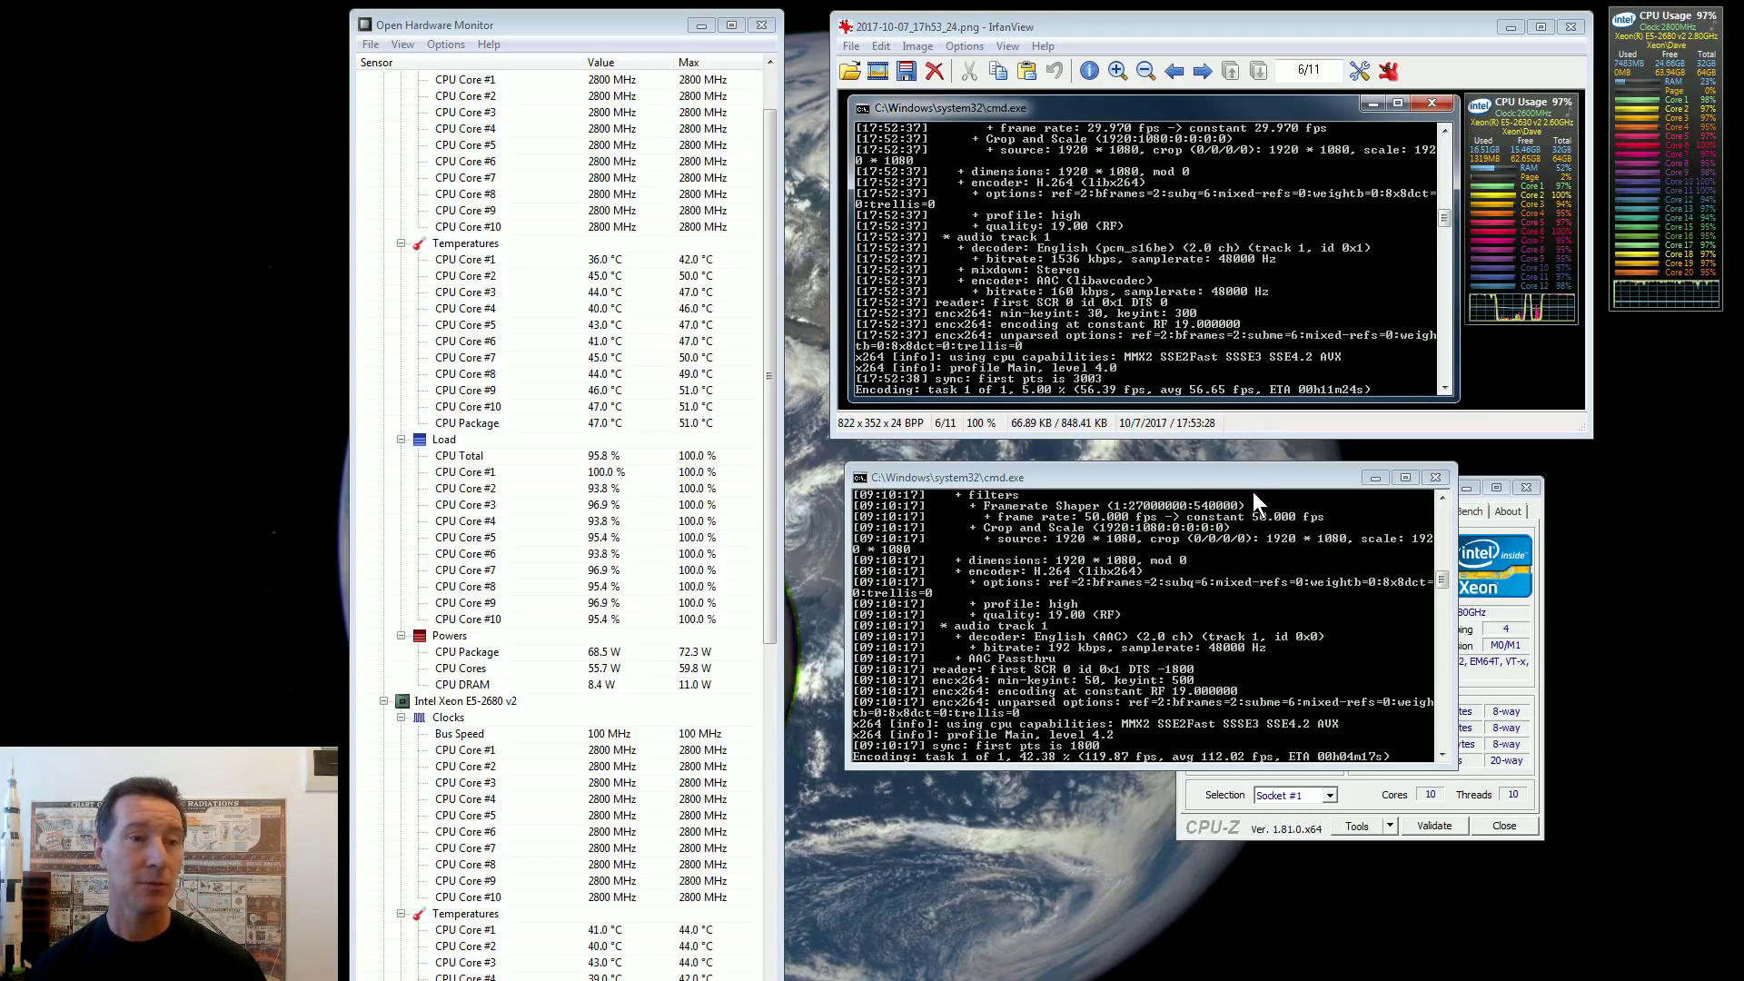
drag(1238, 476, 1226, 491)
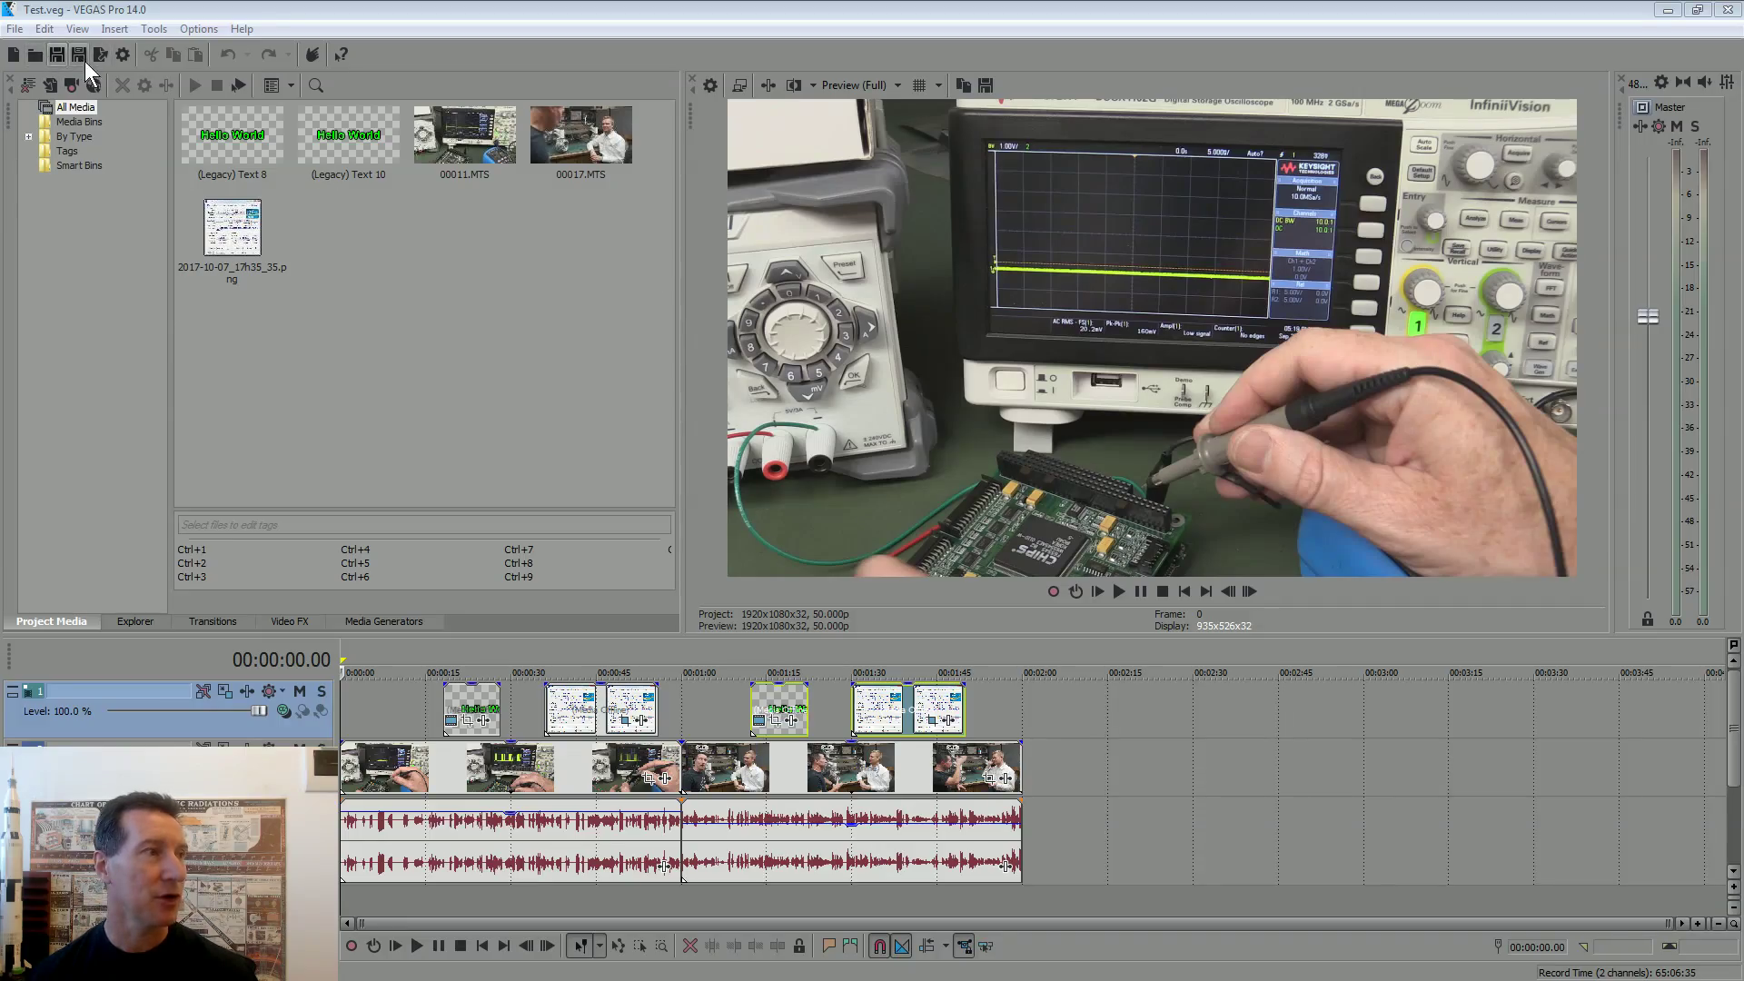
Render to C:\RenderTest\Test.mp4 using the EEVblog 1080 50P 12M OpenCL template.
click(99, 53)
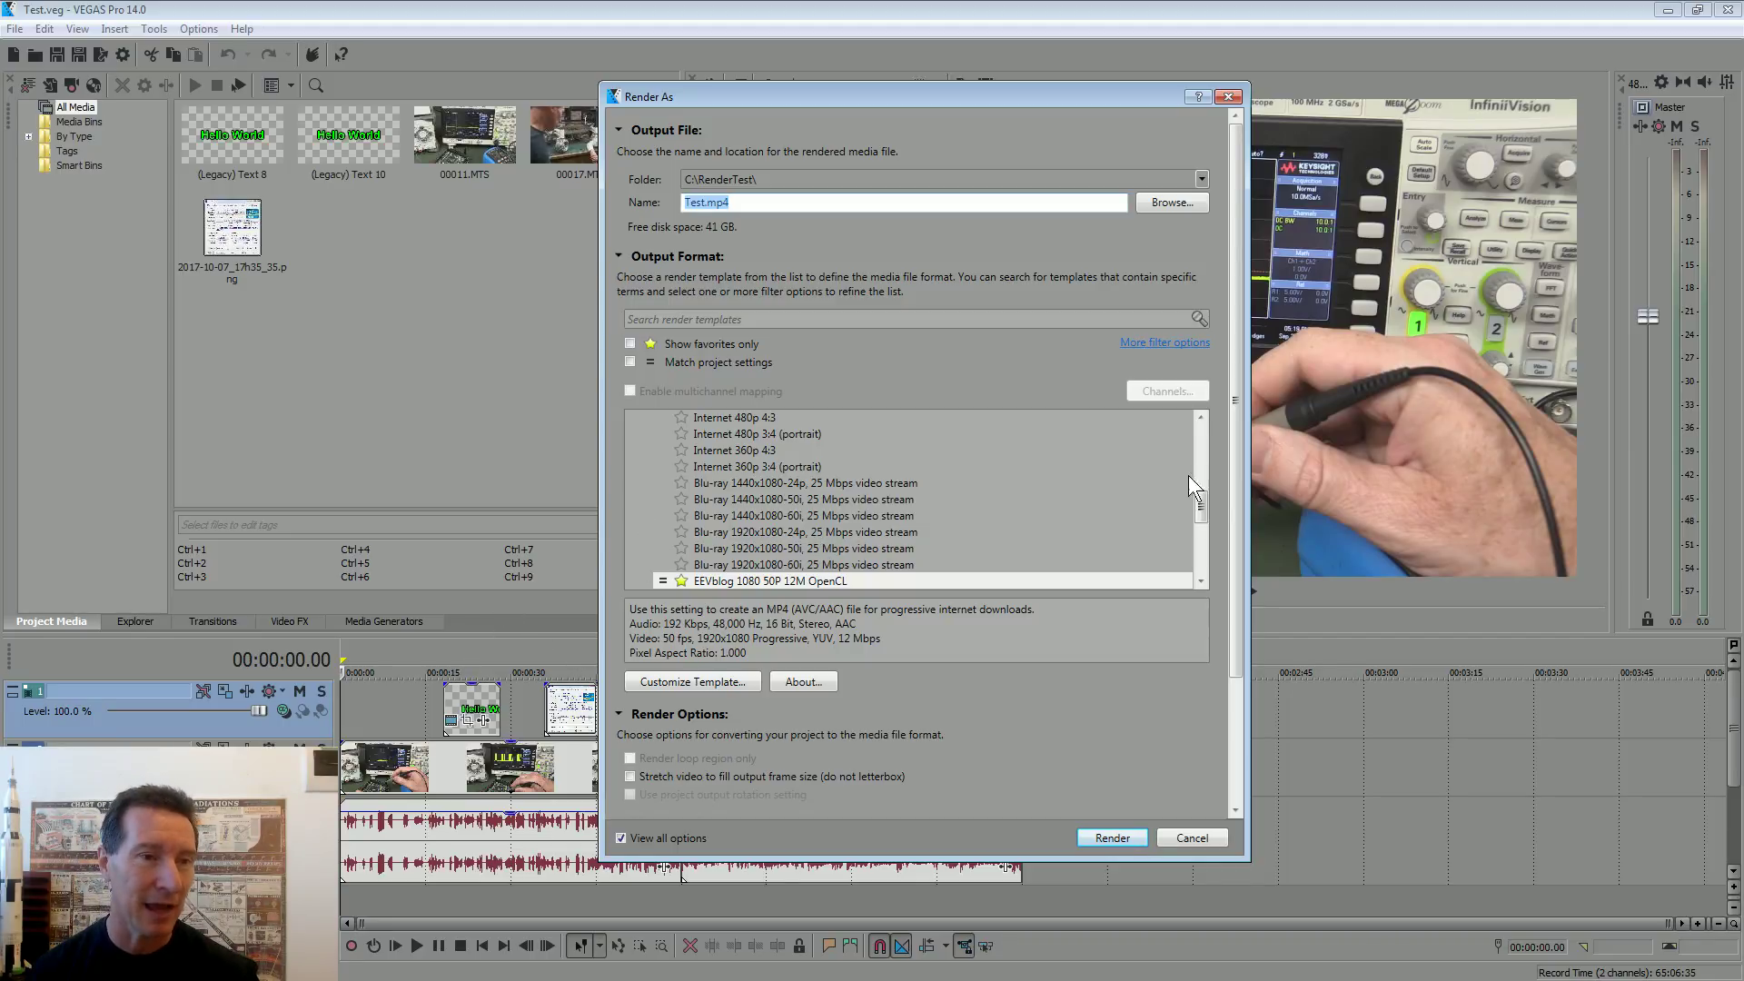
drag(1198, 499, 1208, 452)
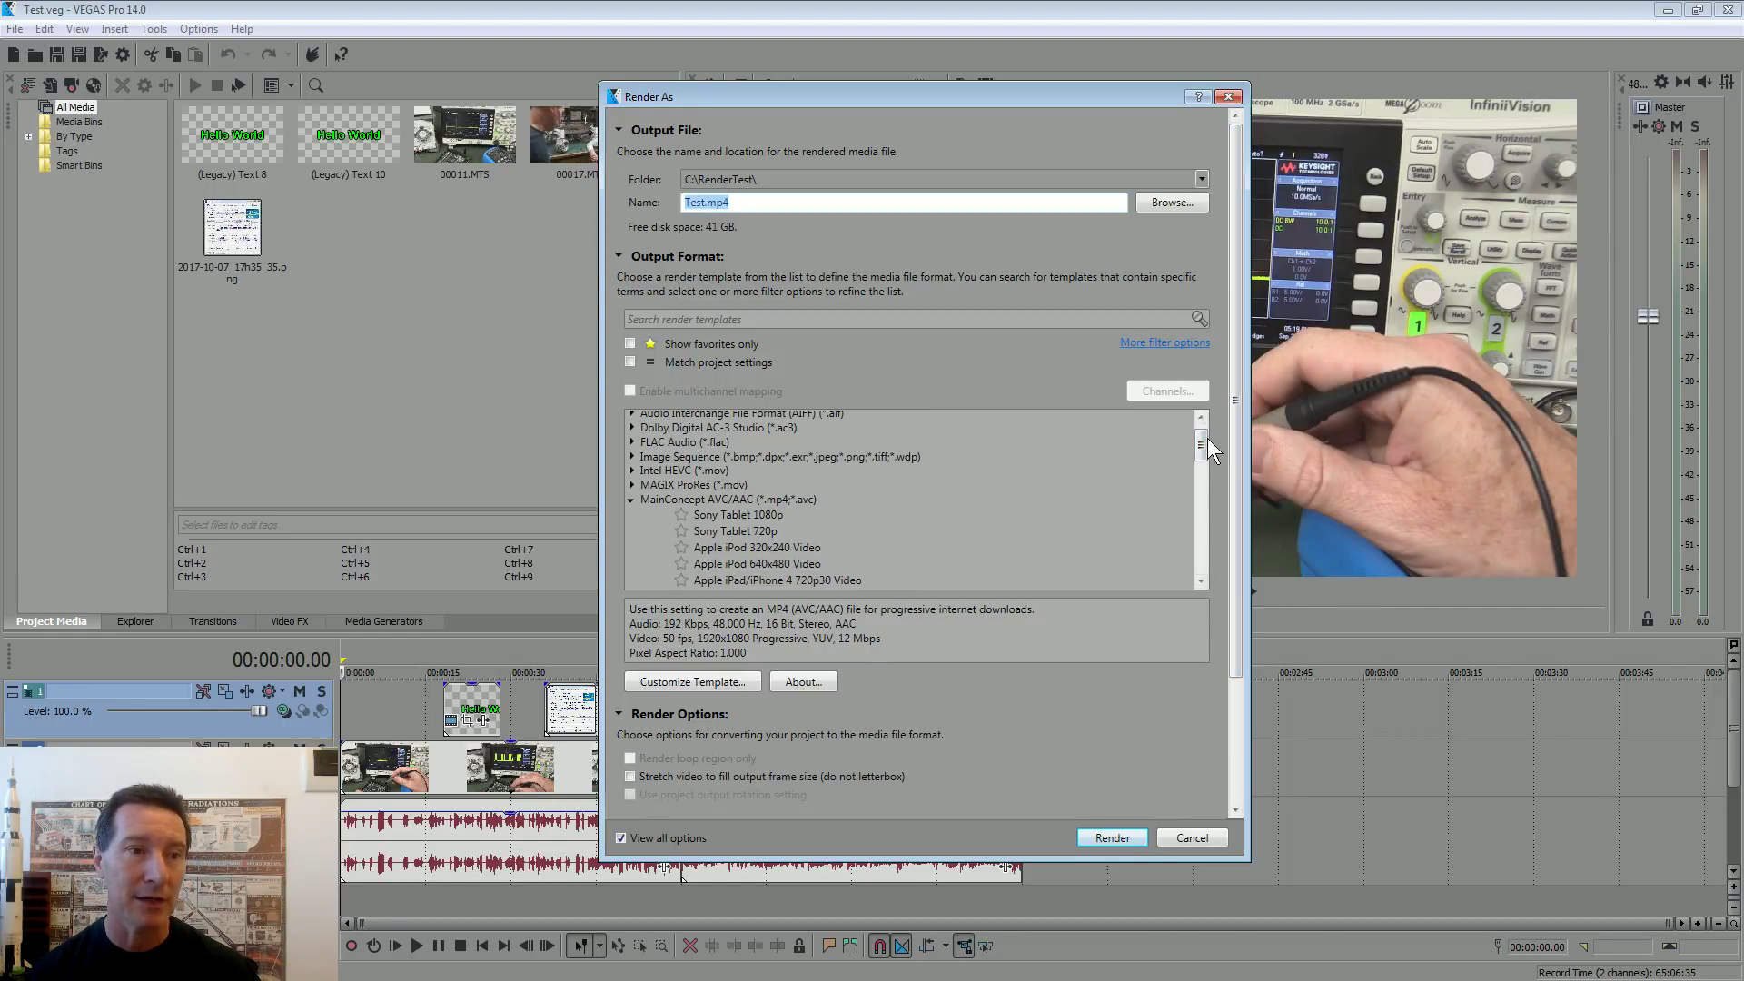
drag(1209, 438, 1220, 522)
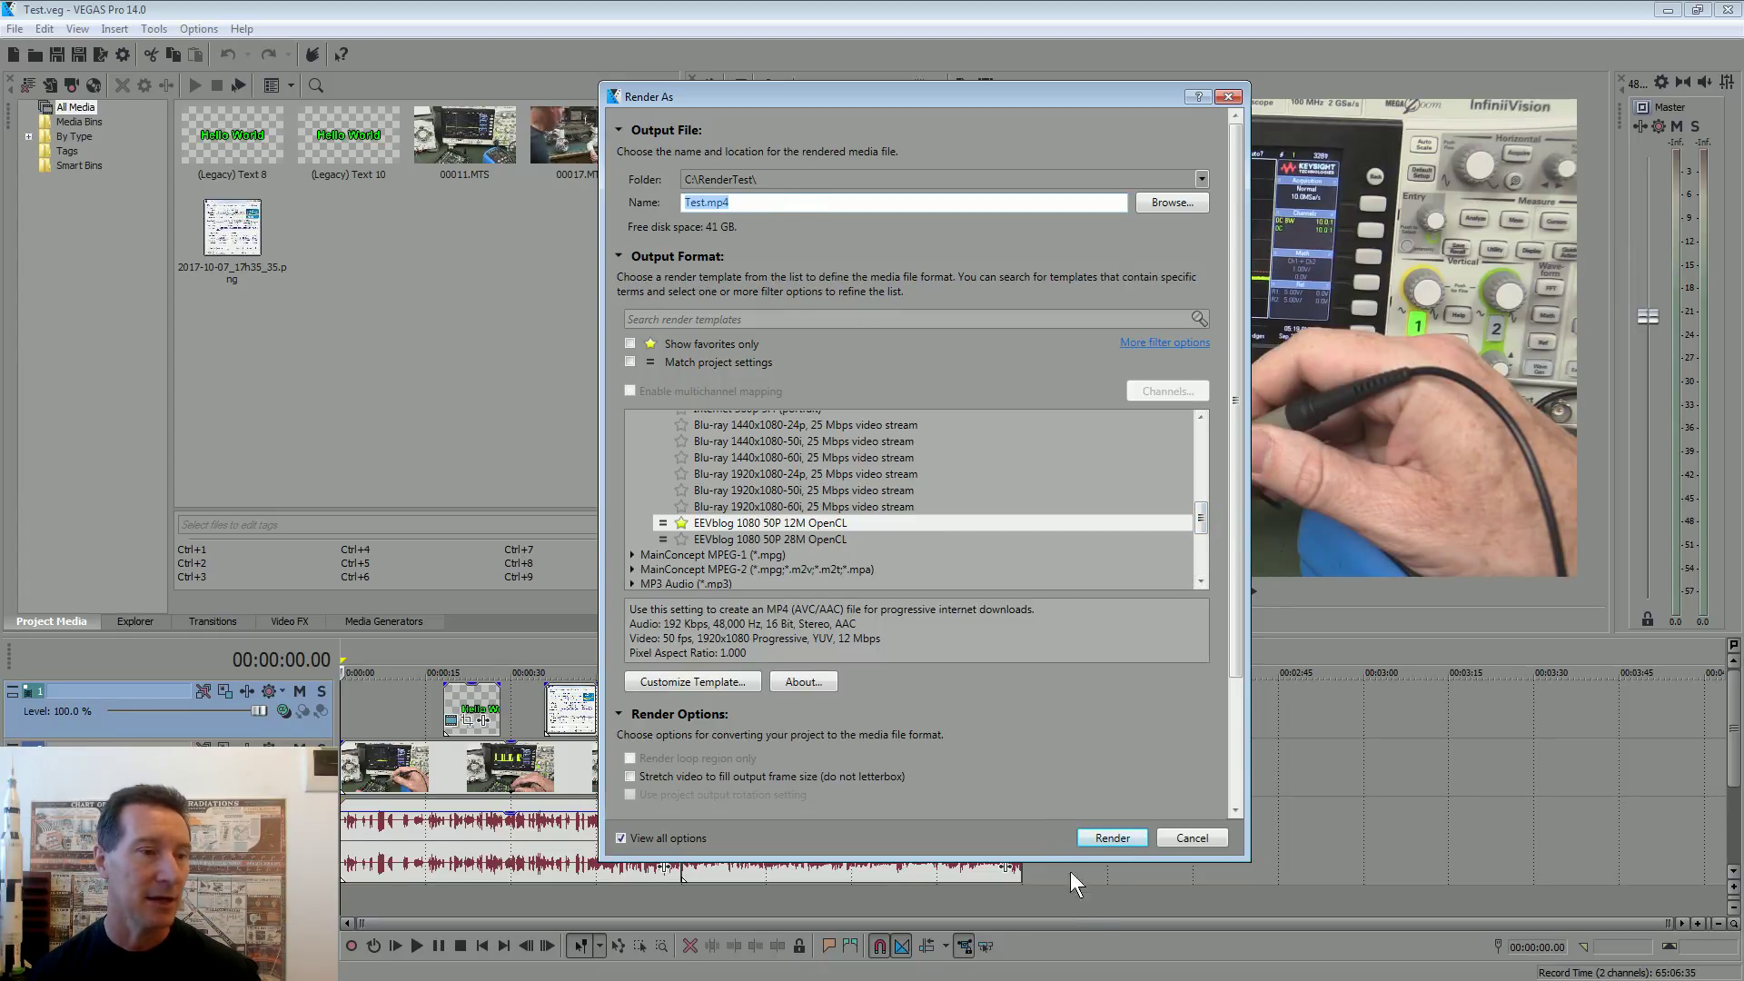
click(1112, 839)
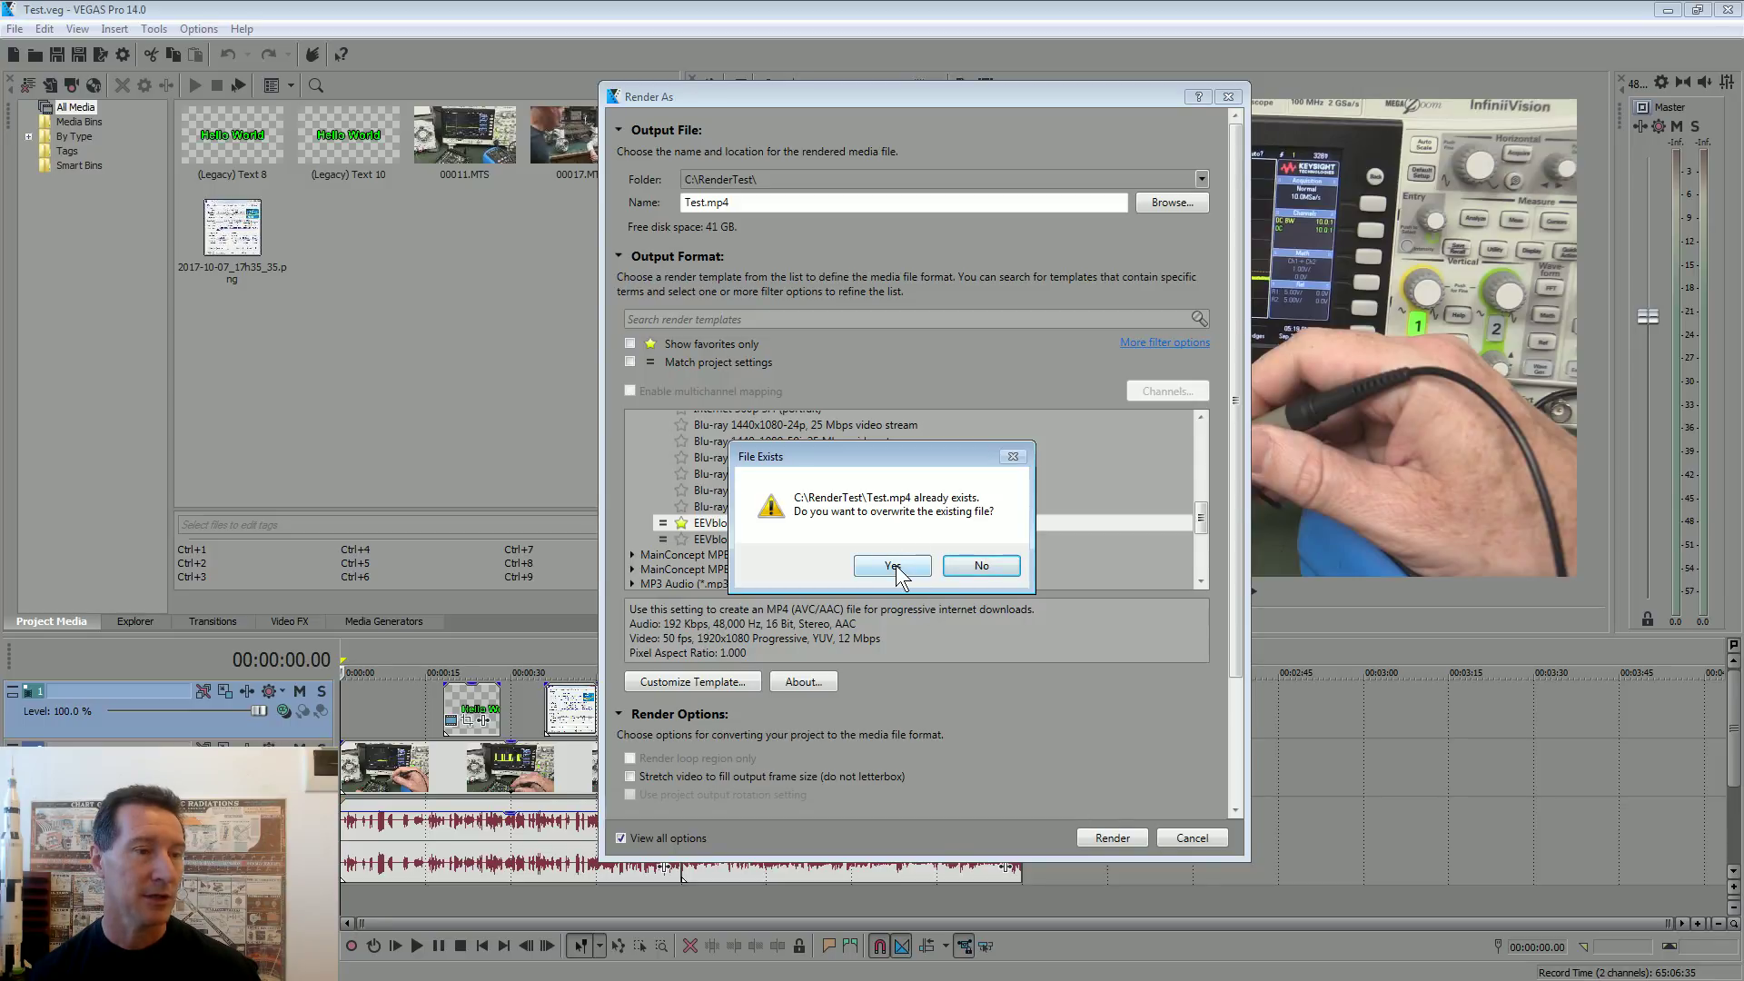
Confirm overwriting the existing Test.mp4 so the render proceeds.
click(887, 572)
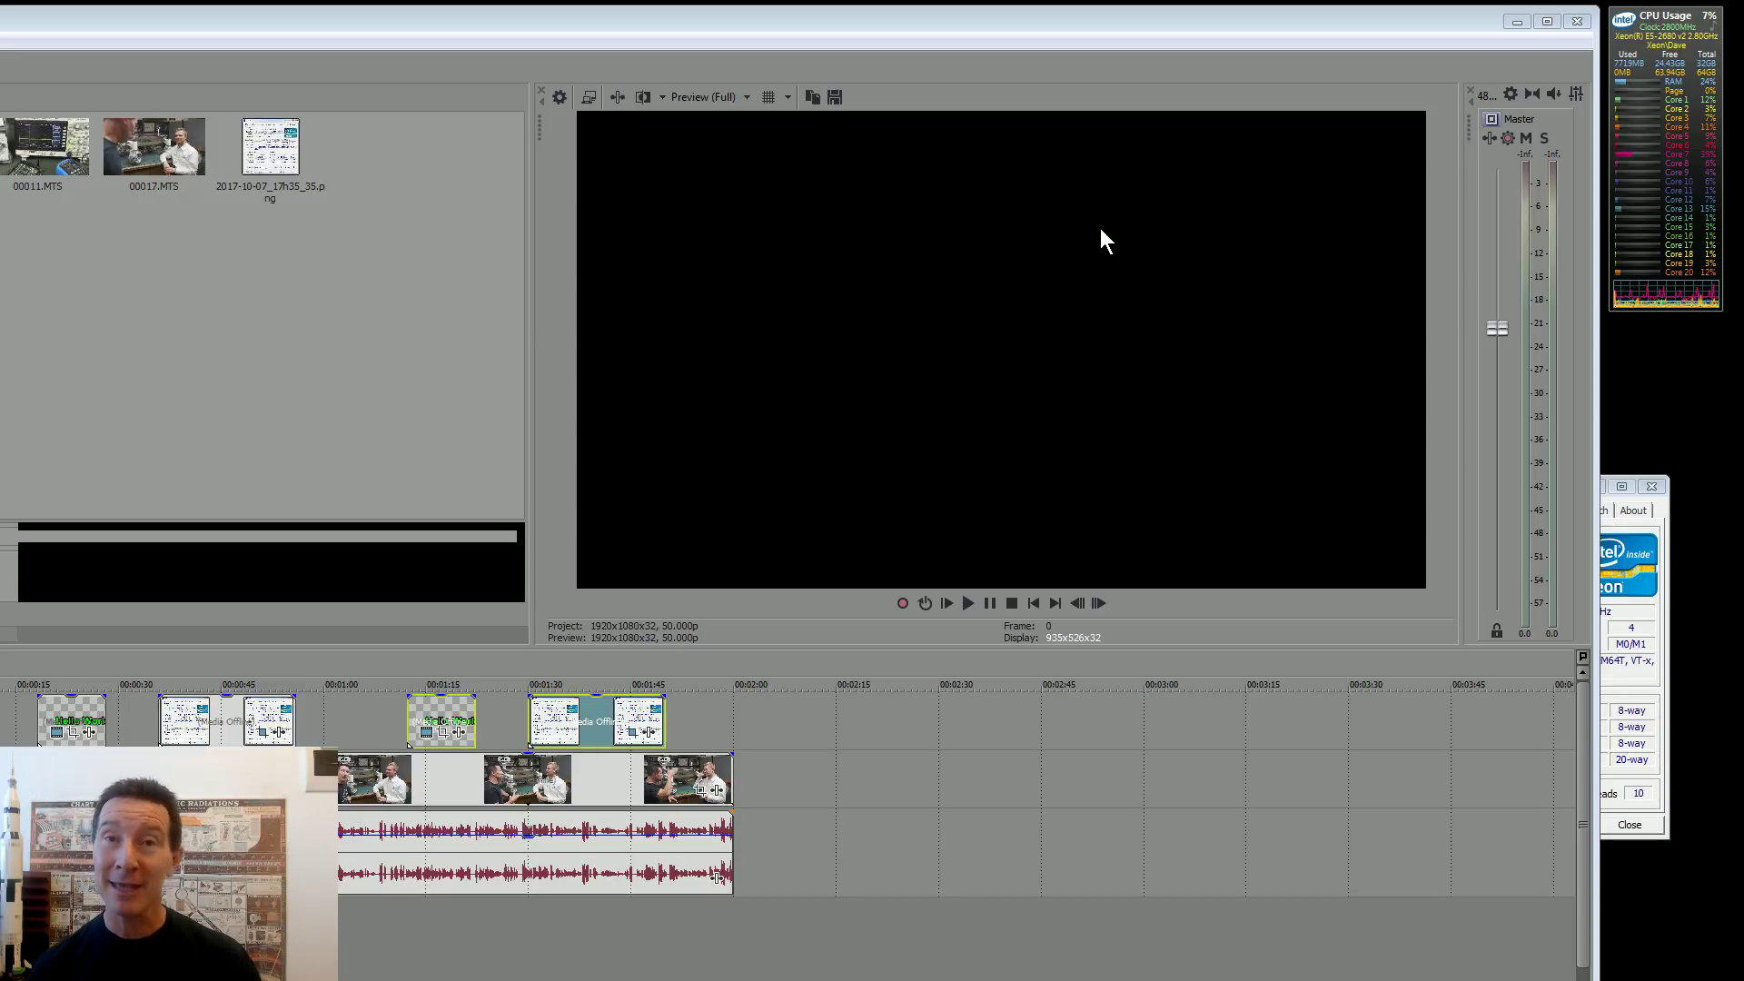
mouse_move(1605, 20)
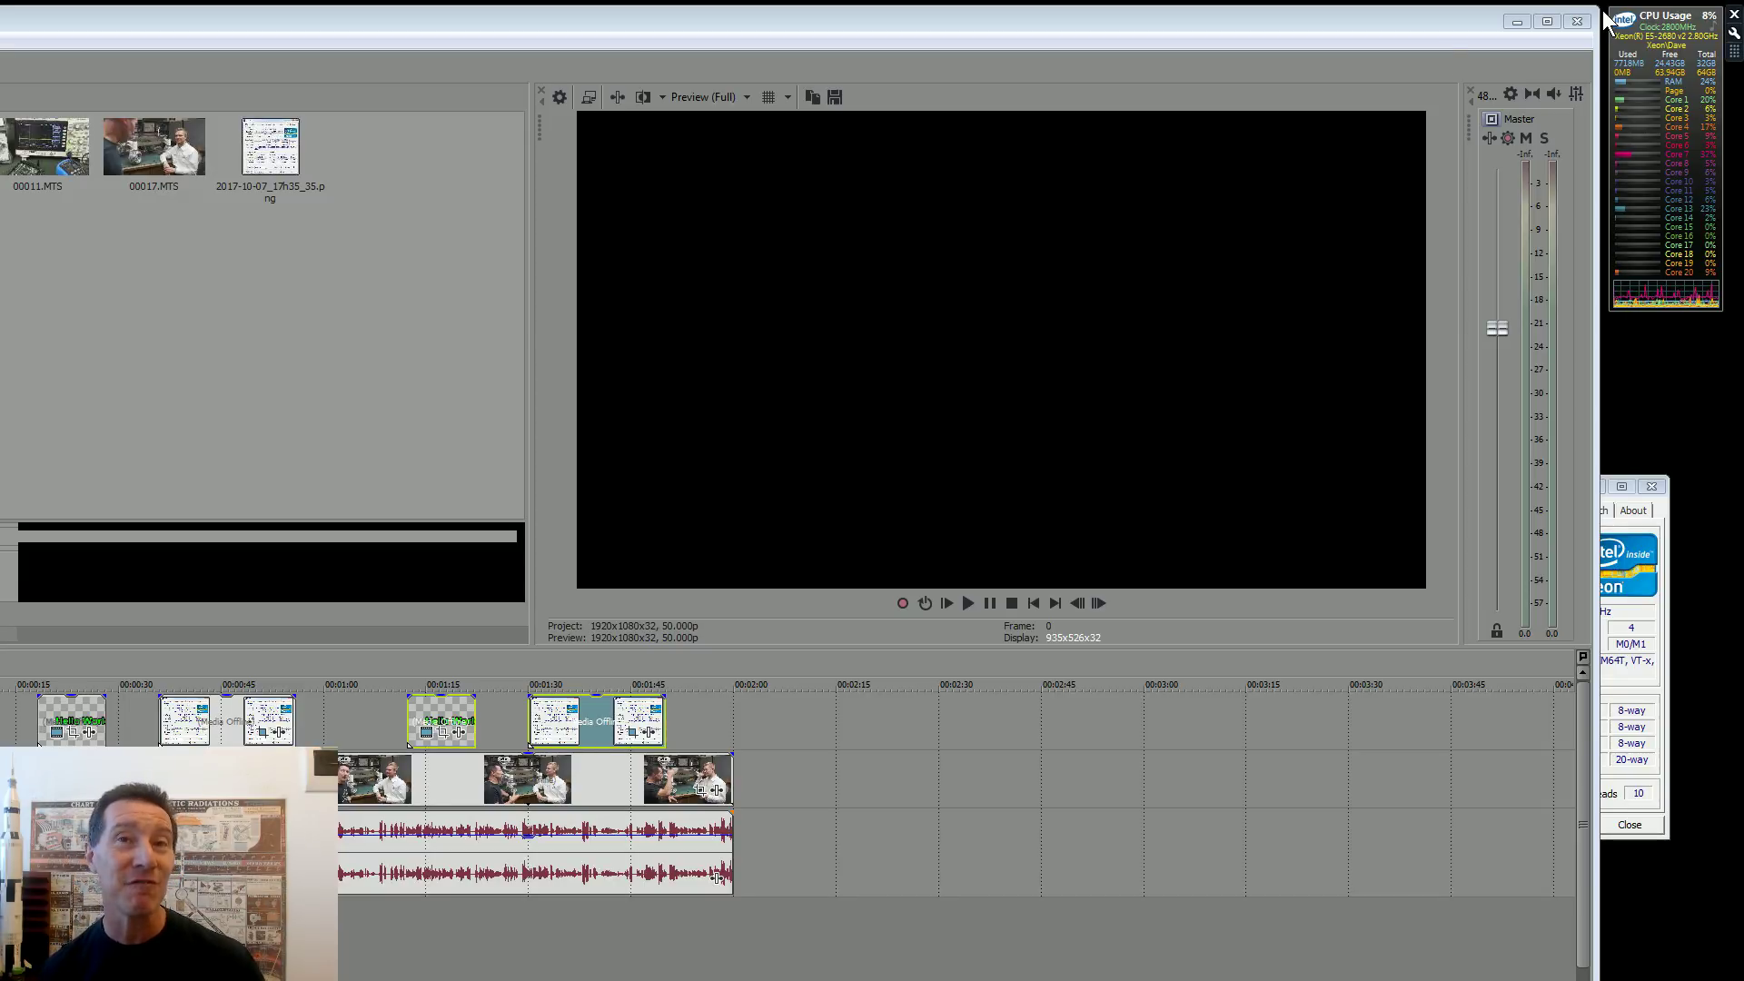